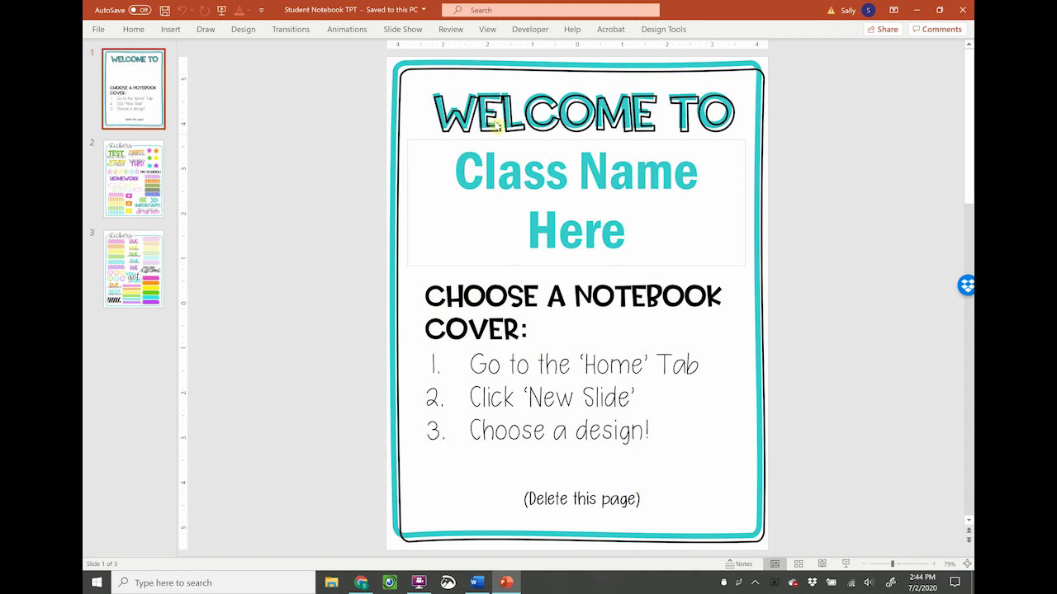
pyautogui.moveTo(409, 326); pyautogui.dragTo(706, 471)
pyautogui.moveTo(491, 325); pyautogui.dragTo(589, 520)
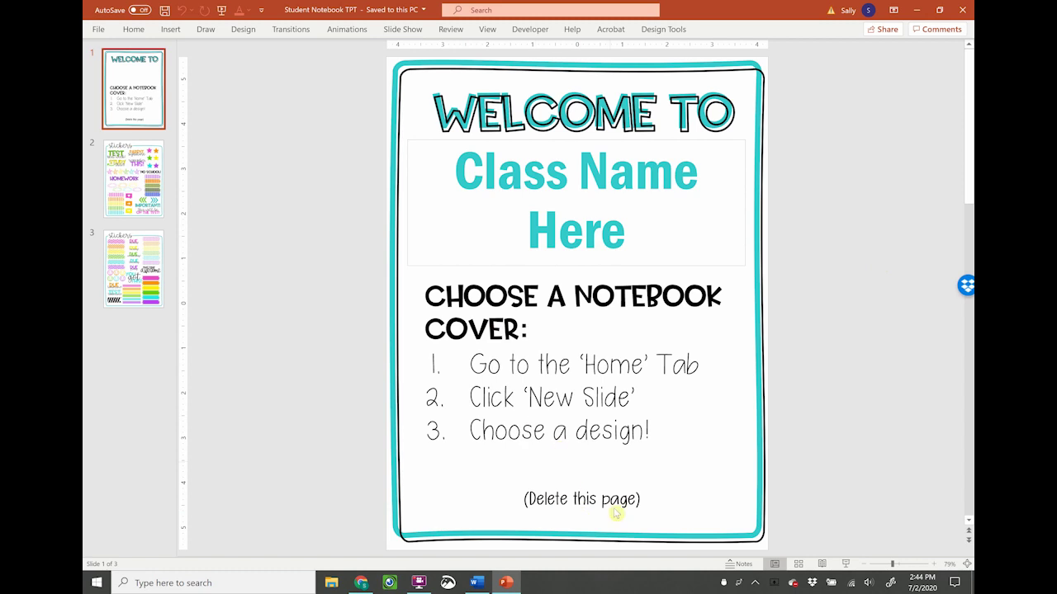
# Step: Replace the class name placeholder on the welcome slide with "World History" and the teacher's name on a second line
pyautogui.tripleClick(462, 173)
pyautogui.press('Delete')
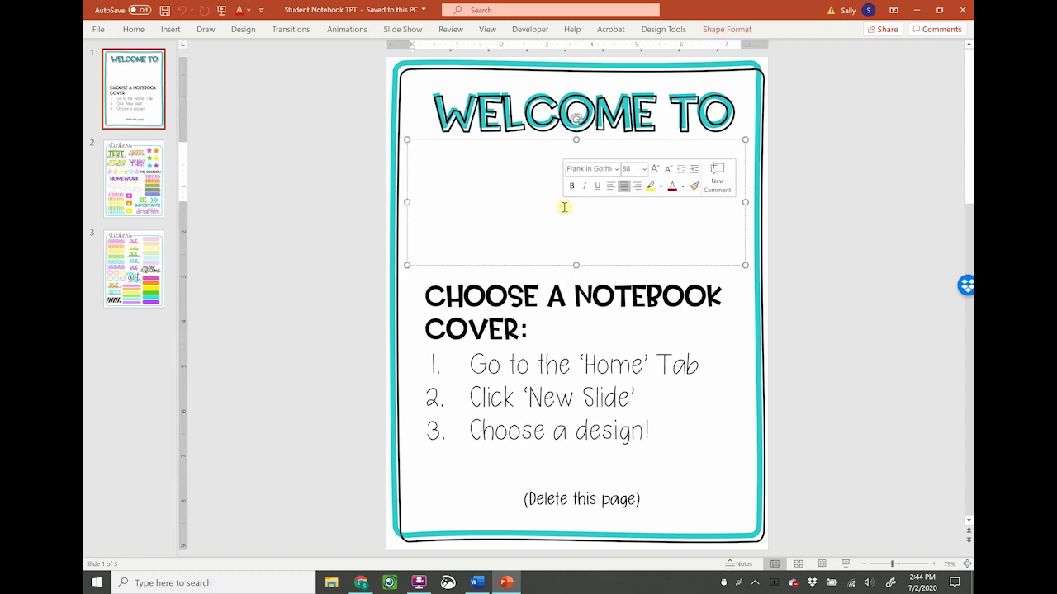
pyautogui.write('World History')
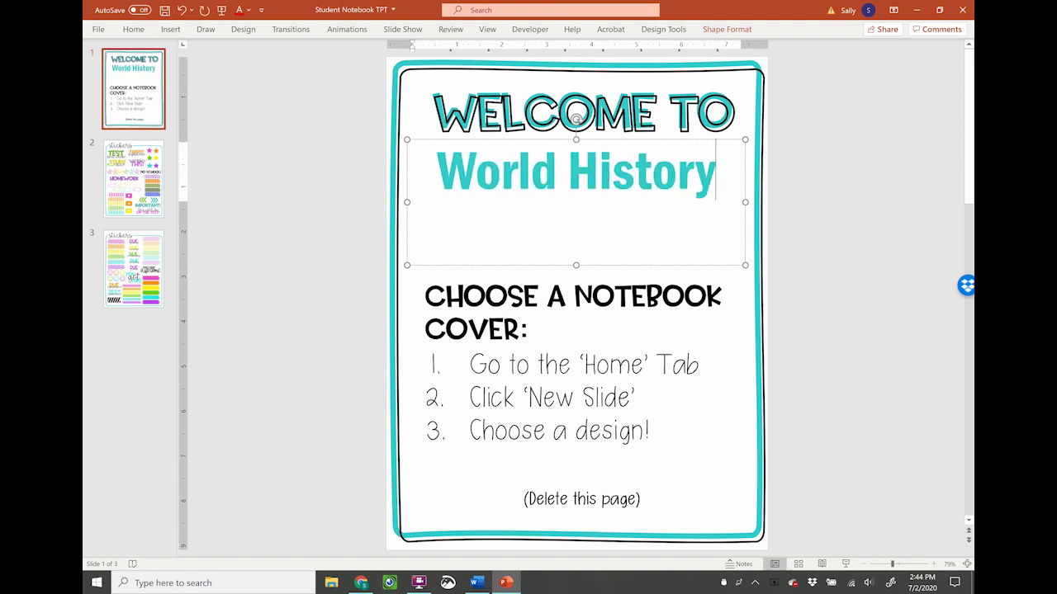
pyautogui.press('Return')
pyautogui.write('Mrs. Dale')
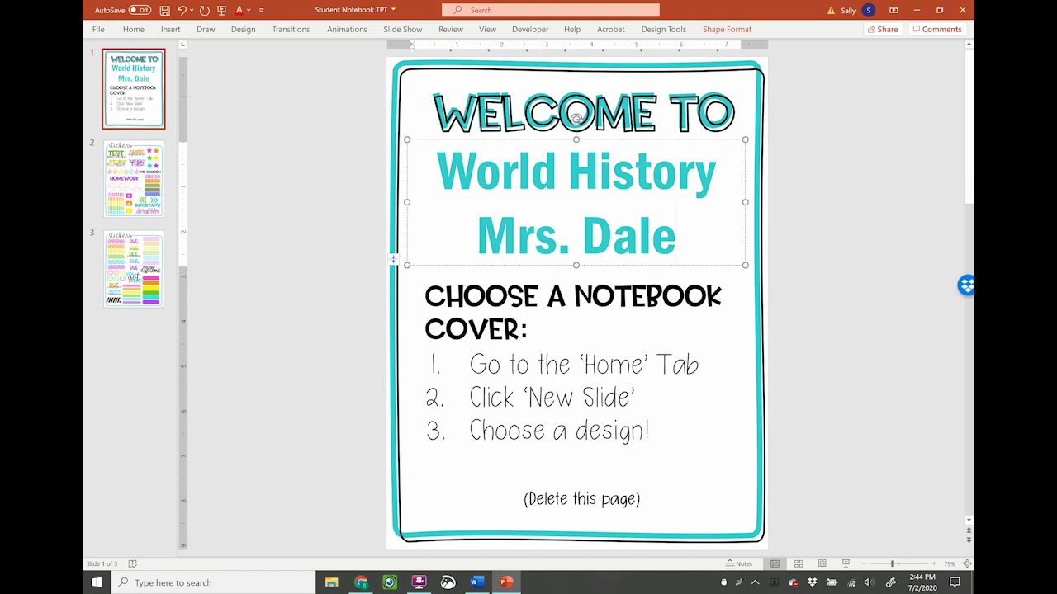
pyautogui.click(824, 281)
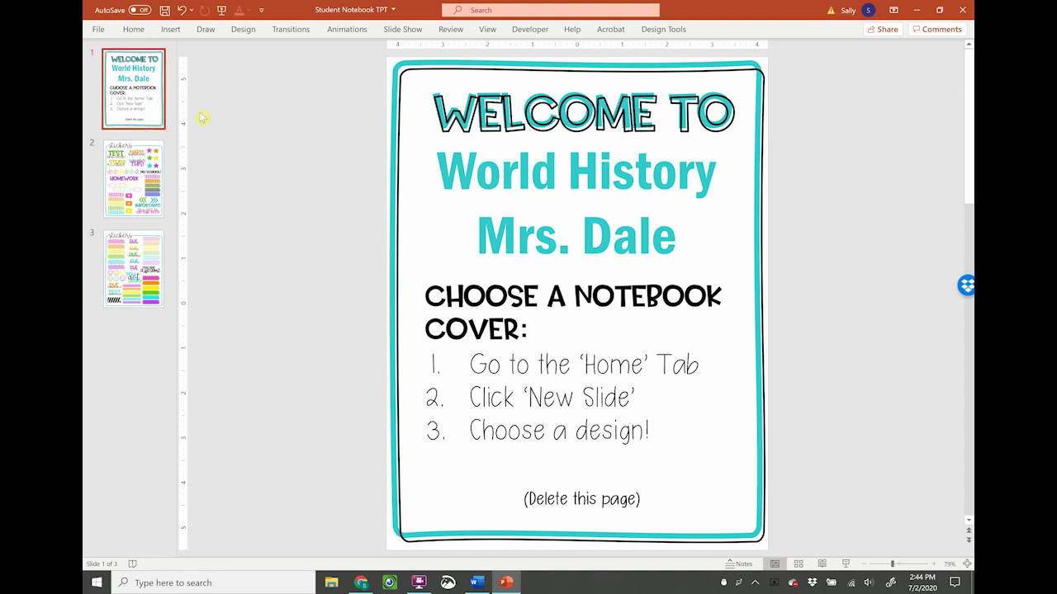
# Step: Add a new slide with the blank layout after the welcome slide
pyautogui.click(132, 29)
pyautogui.click(158, 75)
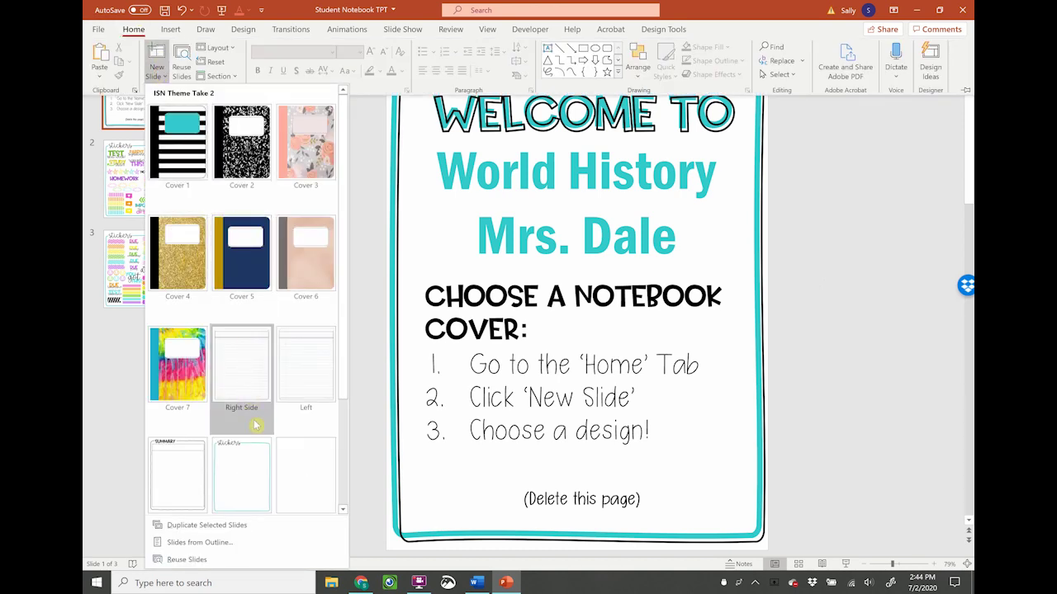
pyautogui.click(308, 487)
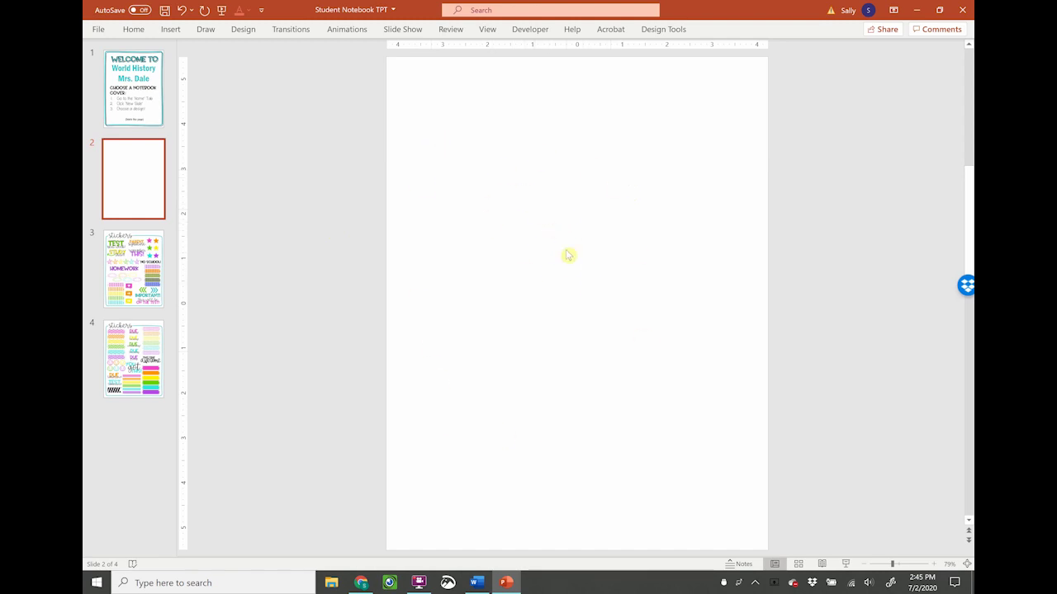
# Step: Fill the blank slide's background with the Course Guide picture from Dropbox > AAA SCHOOL > ISN > Digital > Working Docs
pyautogui.rightClick(559, 270)
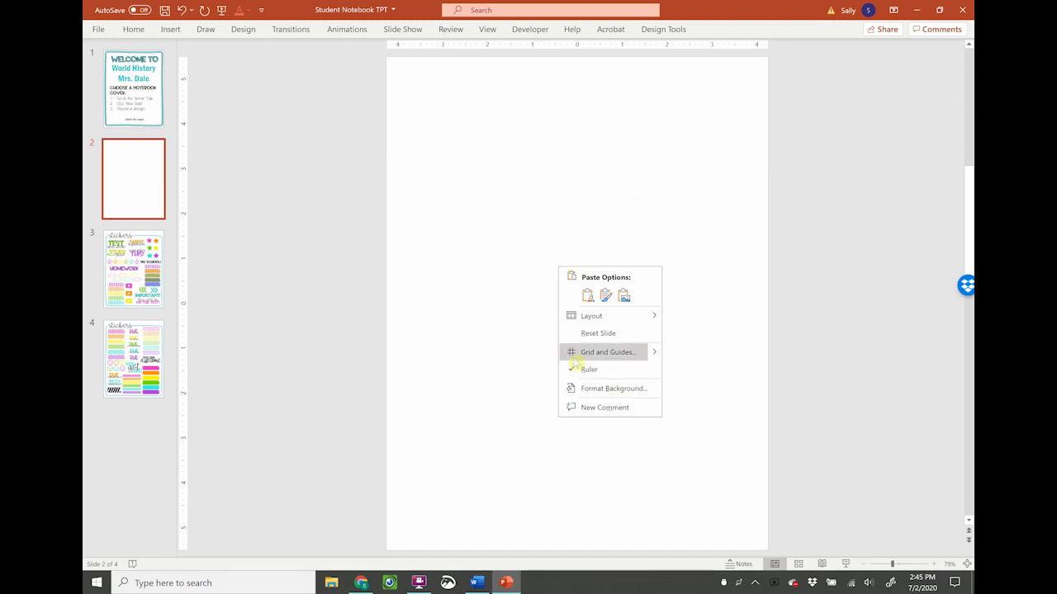
pyautogui.click(593, 390)
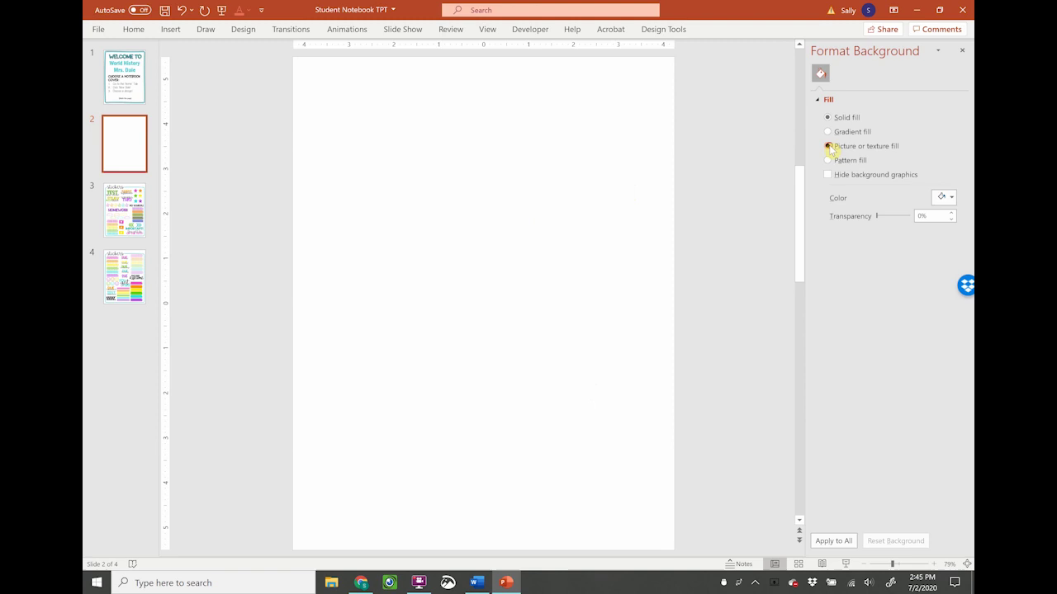
pyautogui.click(831, 146)
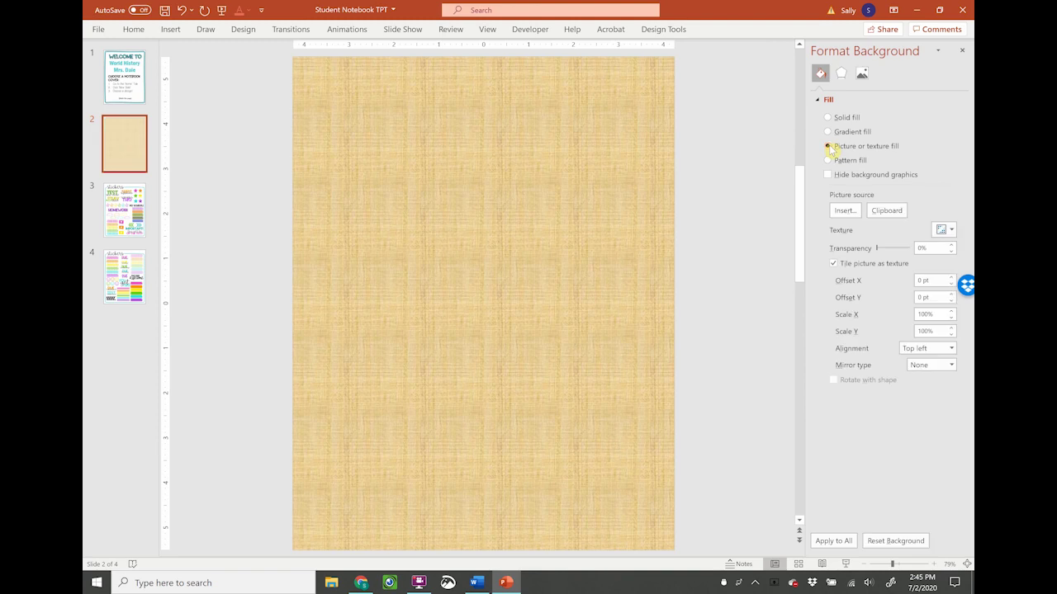
pyautogui.click(845, 212)
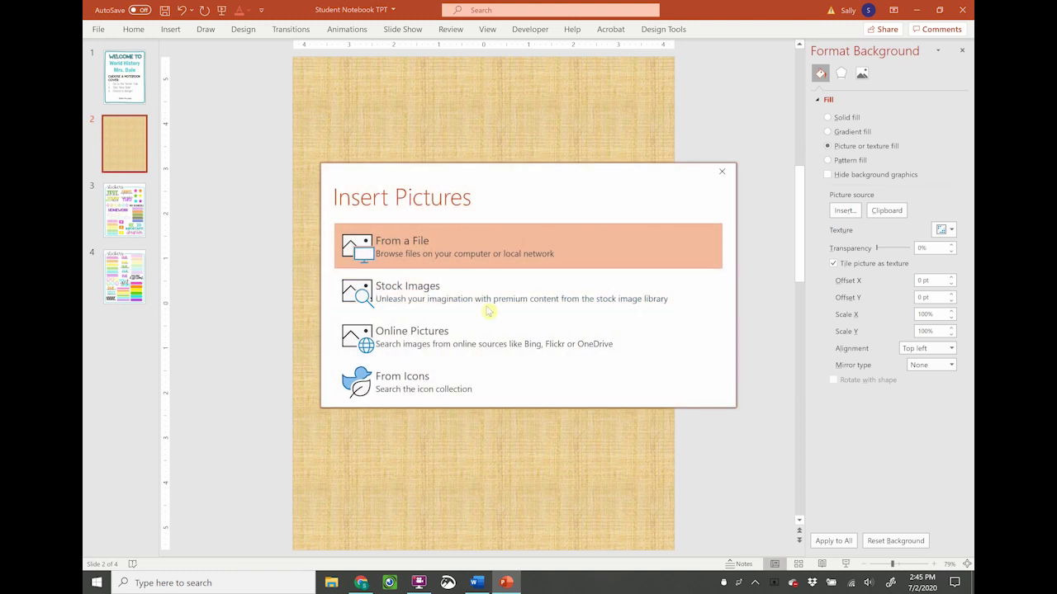
pyautogui.click(410, 243)
pyautogui.click(172, 131)
pyautogui.doubleClick(669, 205)
pyautogui.doubleClick(322, 114)
pyautogui.doubleClick(325, 115)
pyautogui.doubleClick(443, 174)
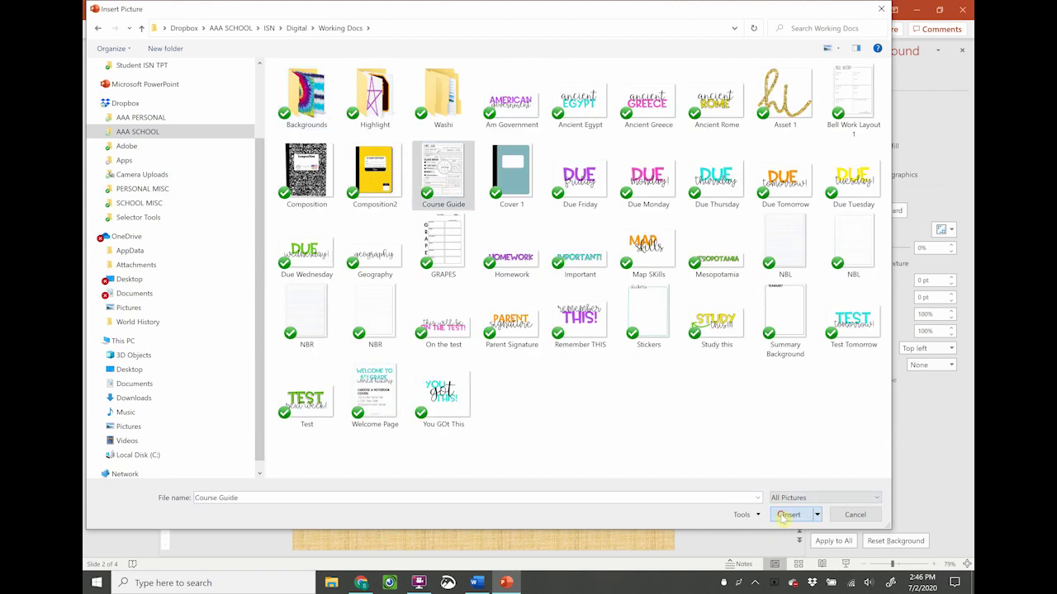
pyautogui.click(962, 50)
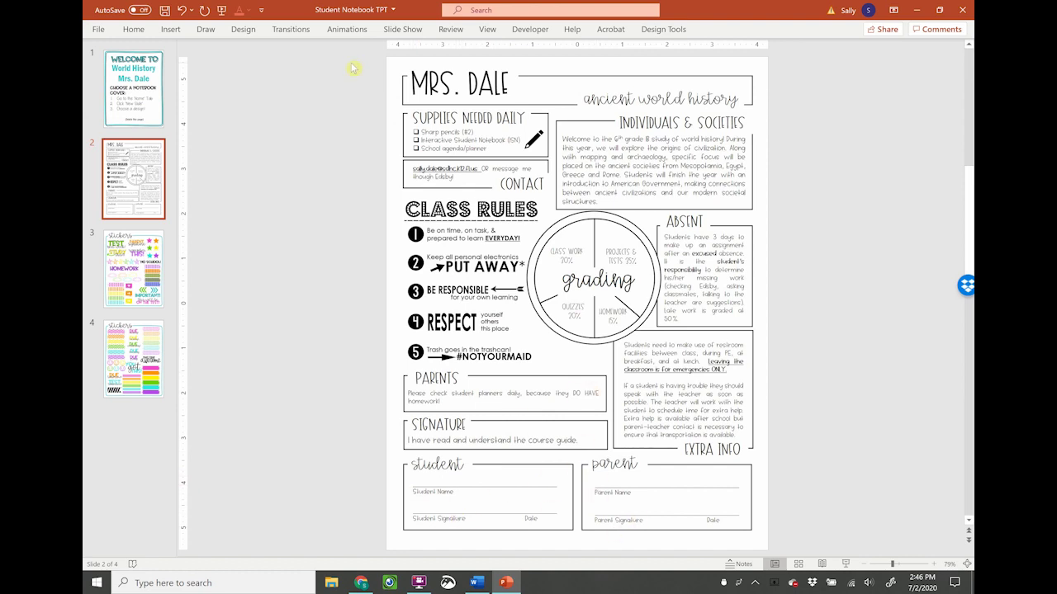
# Step: Insert a text box reading "Click here" on the Student Name line of the course guide
pyautogui.click(171, 30)
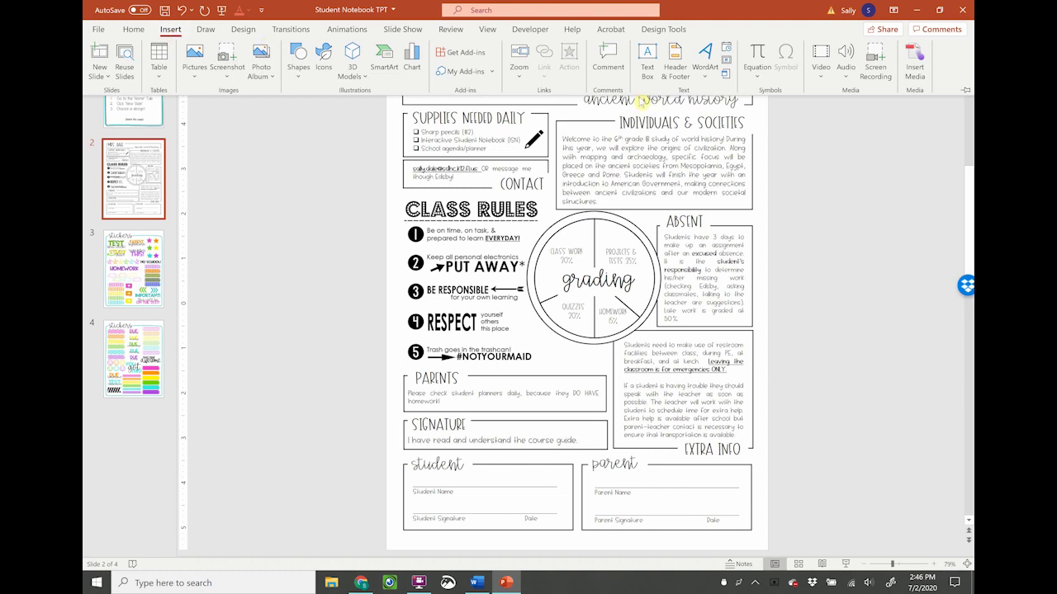
pyautogui.click(650, 56)
pyautogui.moveTo(411, 476); pyautogui.dragTo(559, 491)
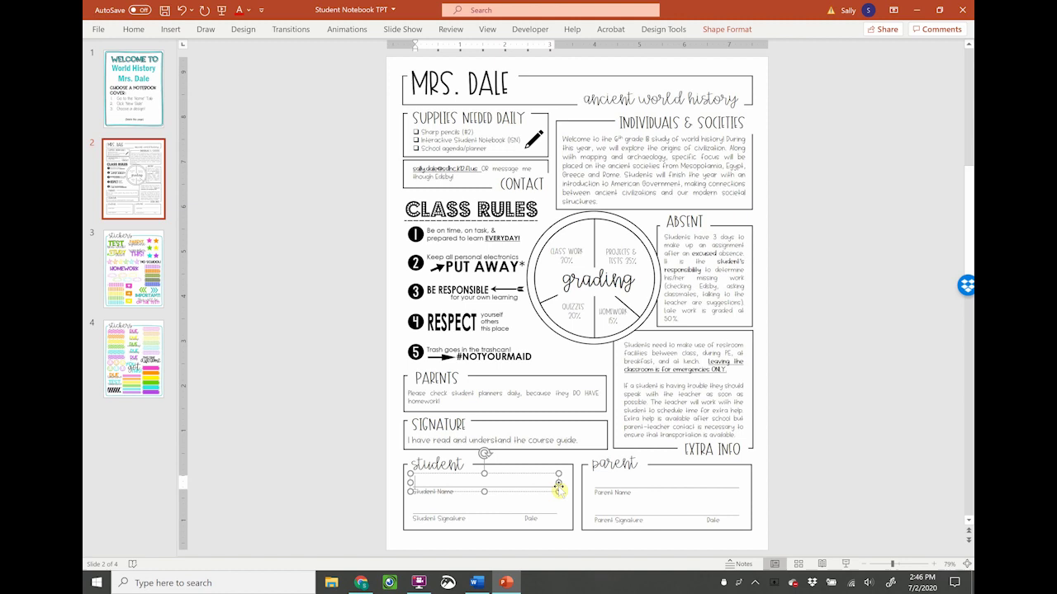
pyautogui.write('Click here')
# Step: Color the "Click here" text turquoise using the recent colors
pyautogui.moveTo(413, 483); pyautogui.dragTo(460, 483)
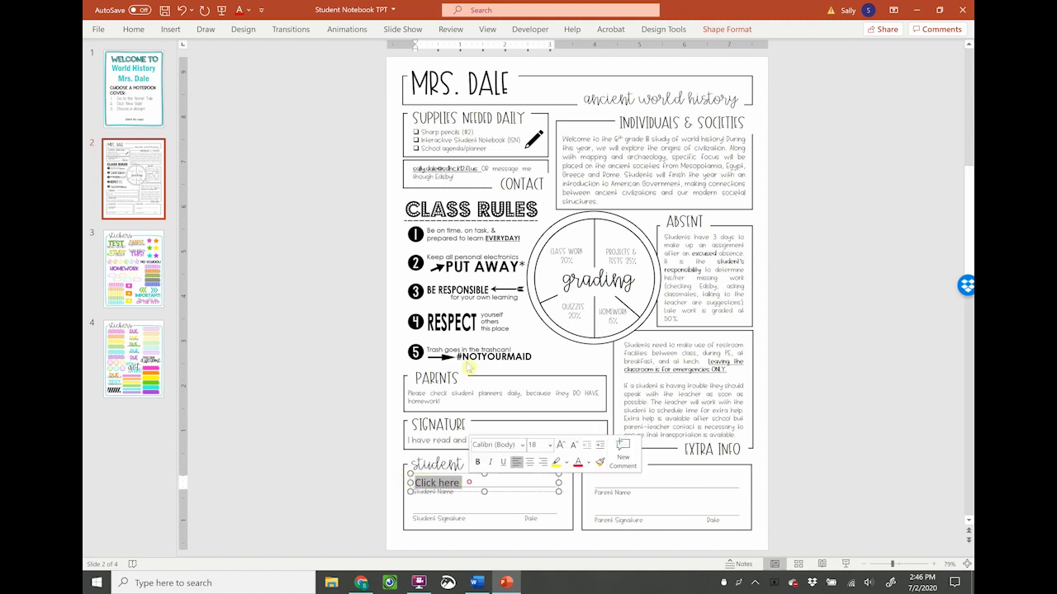
pyautogui.click(134, 30)
pyautogui.click(401, 71)
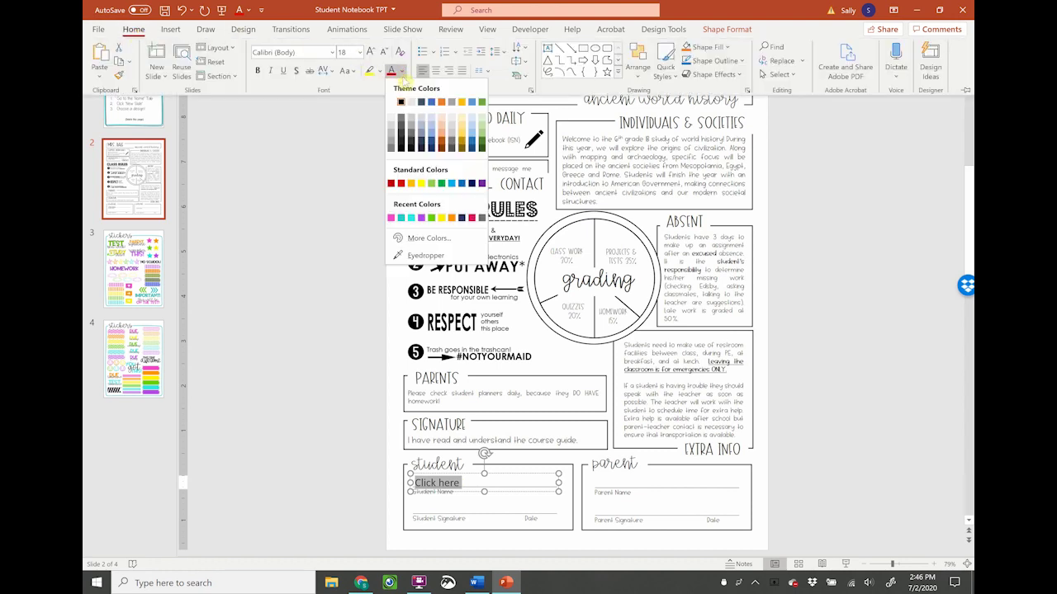
pyautogui.click(402, 217)
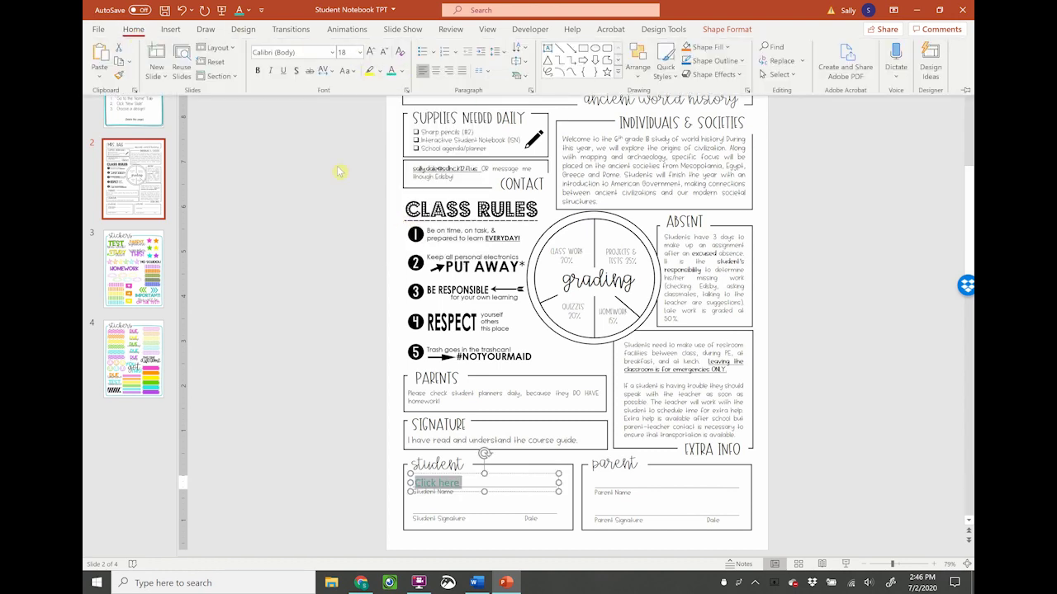
# Step: Set the "Click here" text to Century Gothic at size 12
pyautogui.click(329, 52)
pyautogui.scroll(-15, 333, 337)
pyautogui.scroll(-10, 333, 336)
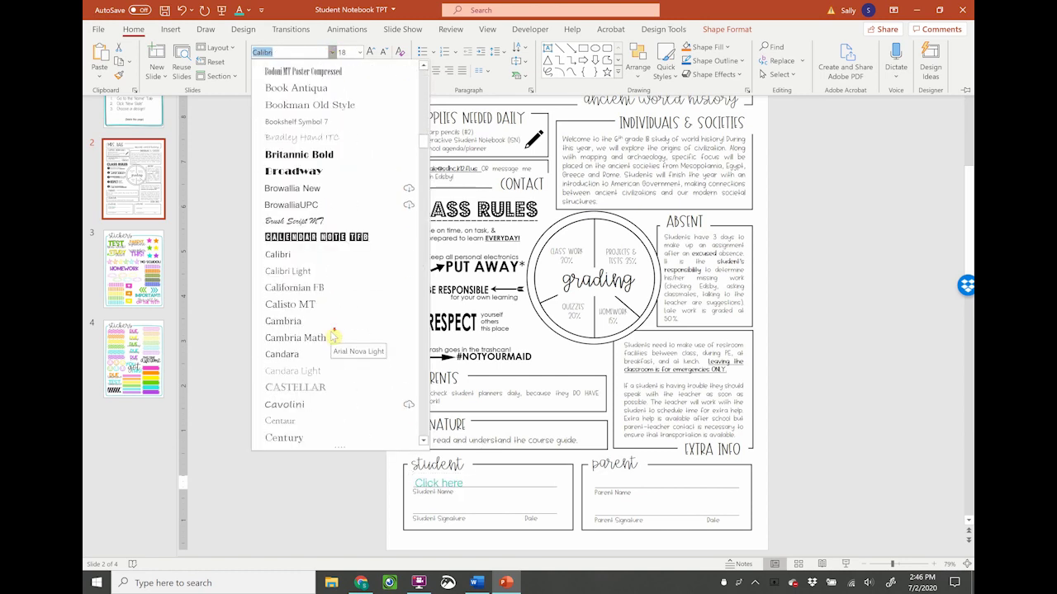
pyautogui.click(343, 351)
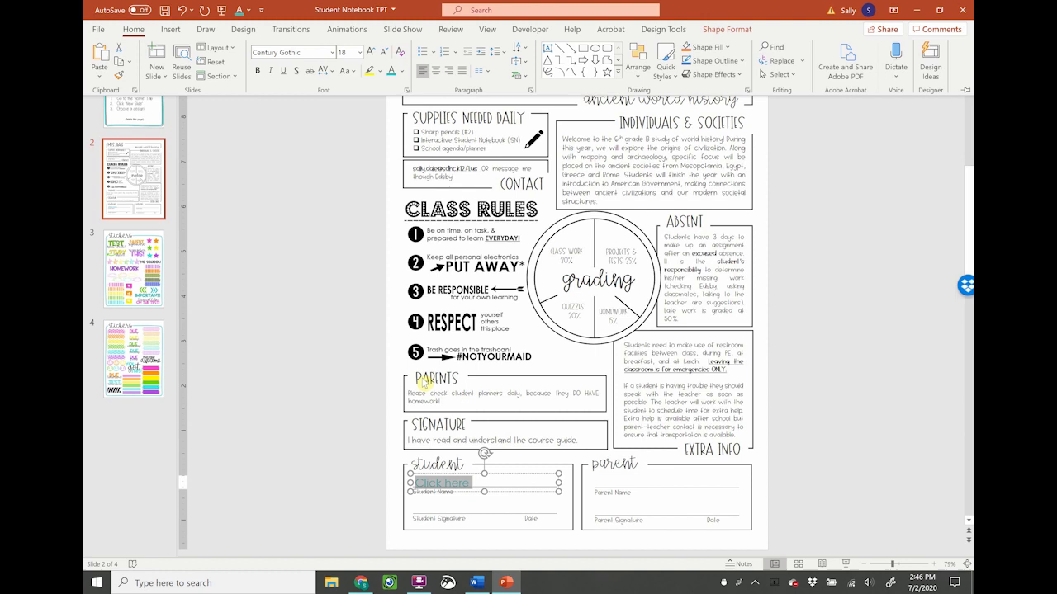
pyautogui.click(385, 54)
pyautogui.click(383, 53)
pyautogui.click(384, 53)
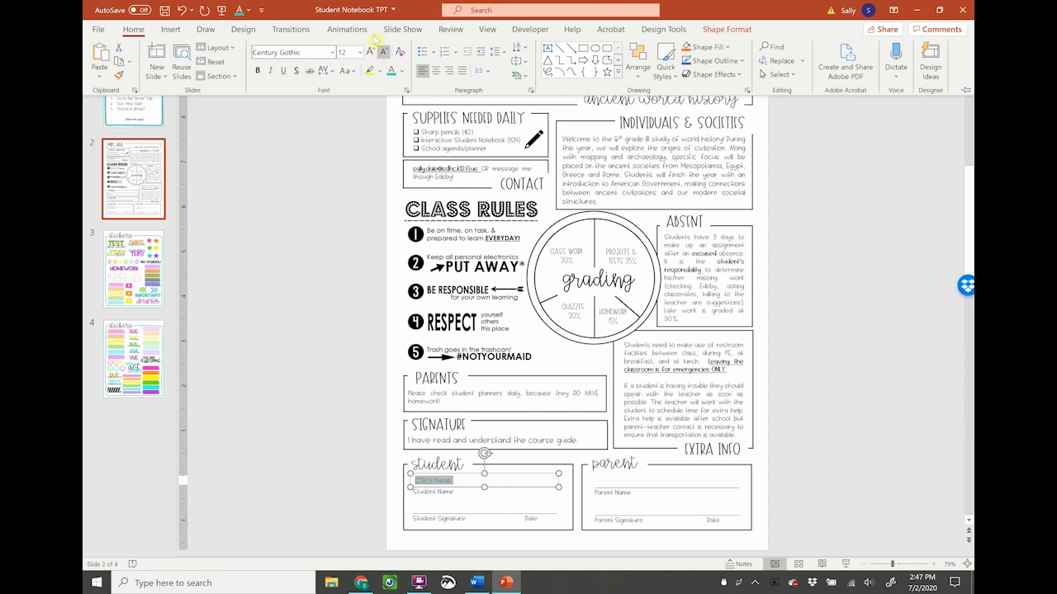
pyautogui.click(332, 52)
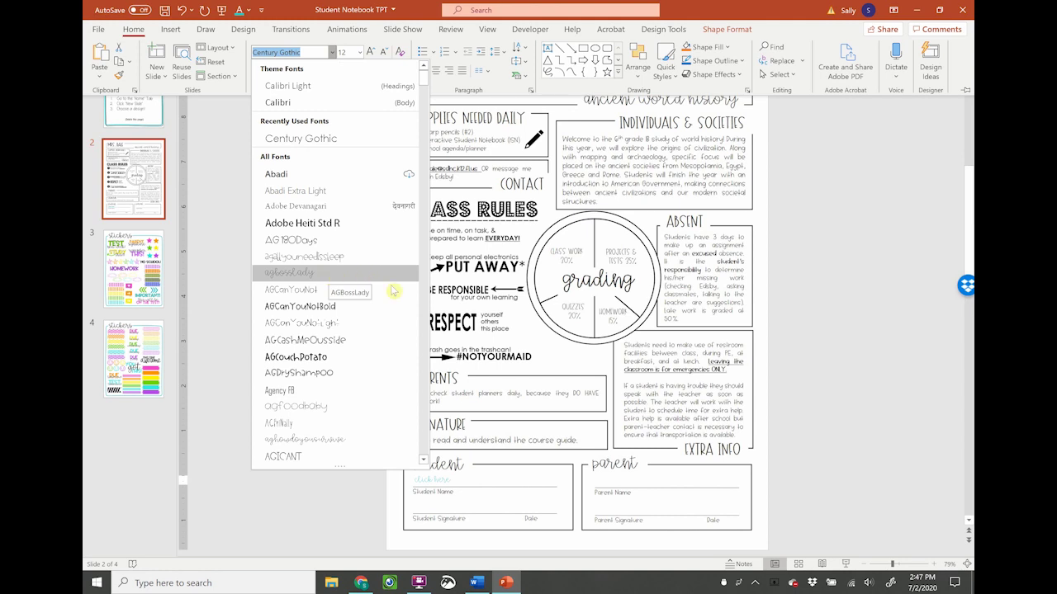
pyautogui.click(321, 516)
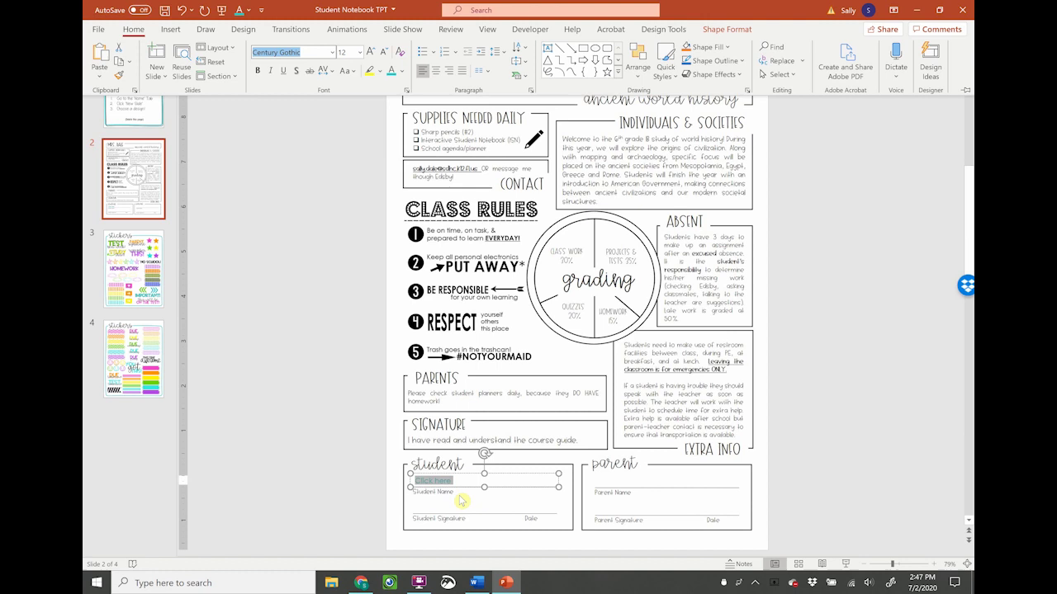
pyautogui.hotkey('ctrl', 'F1')
pyautogui.click(377, 429)
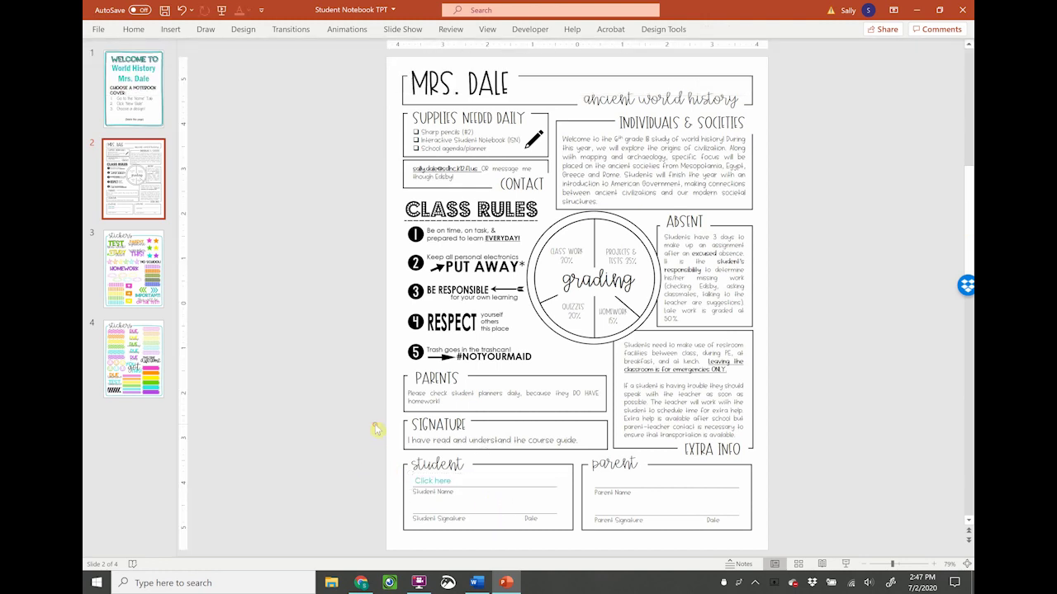
# Step: Place a copy of the "Click here" text box on the Parent Name line, level with the original
pyautogui.click(471, 483)
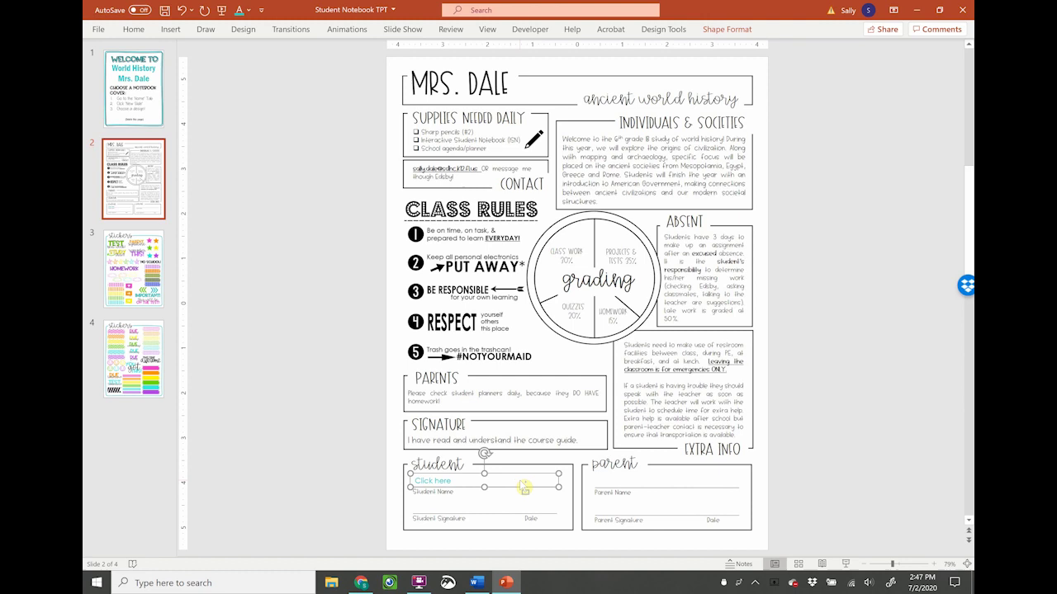
pyautogui.moveTo(524, 489); pyautogui.dragTo(645, 488)
pyautogui.moveTo(688, 489); pyautogui.dragTo(710, 489)
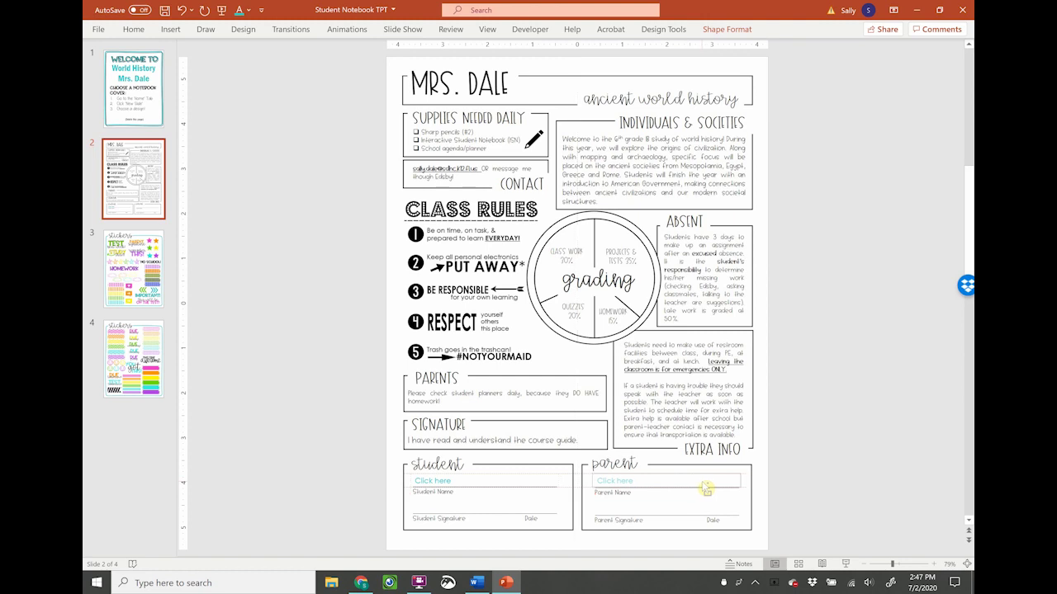
pyautogui.moveTo(706, 488); pyautogui.dragTo(703, 488)
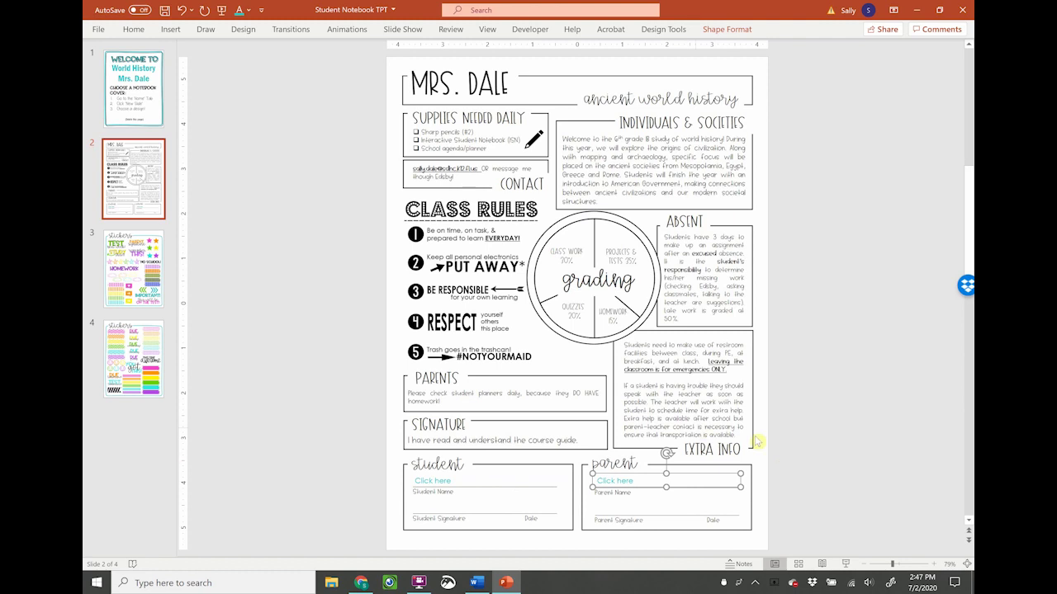
pyautogui.click(817, 453)
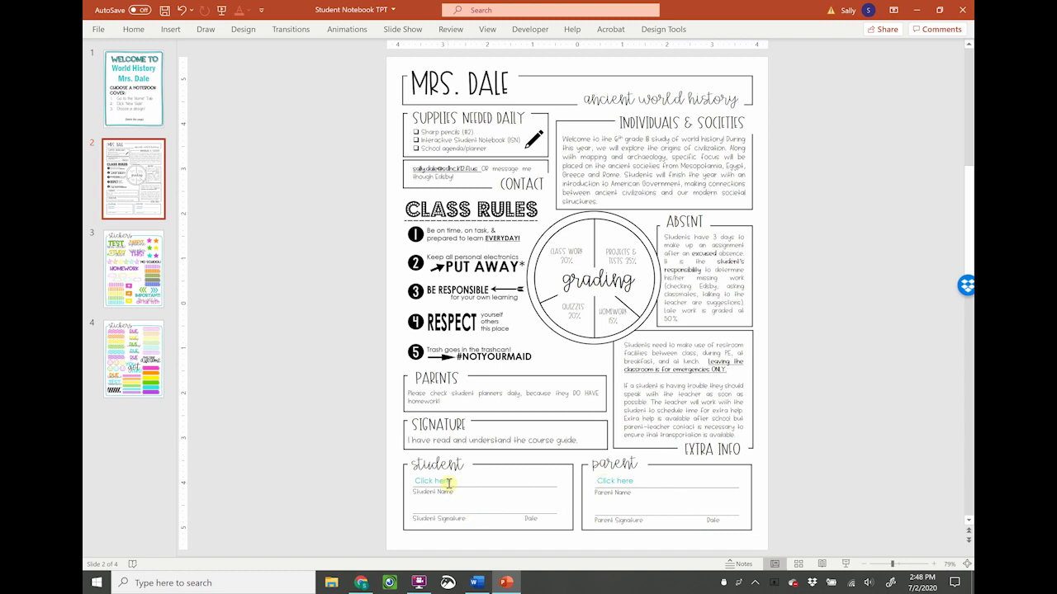
# Step: Place further copies of the "Click here" text box above the student and parent Date labels
pyautogui.click(483, 477)
pyautogui.moveTo(500, 479); pyautogui.dragTo(710, 493)
pyautogui.click(710, 491)
pyautogui.click(799, 490)
pyautogui.click(130, 95)
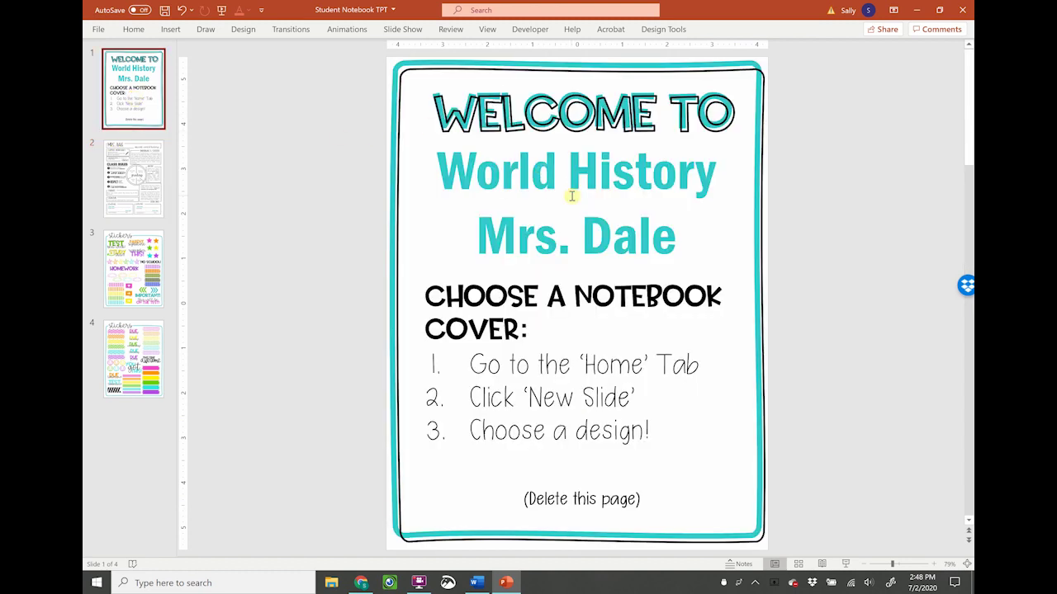
pyautogui.click(132, 192)
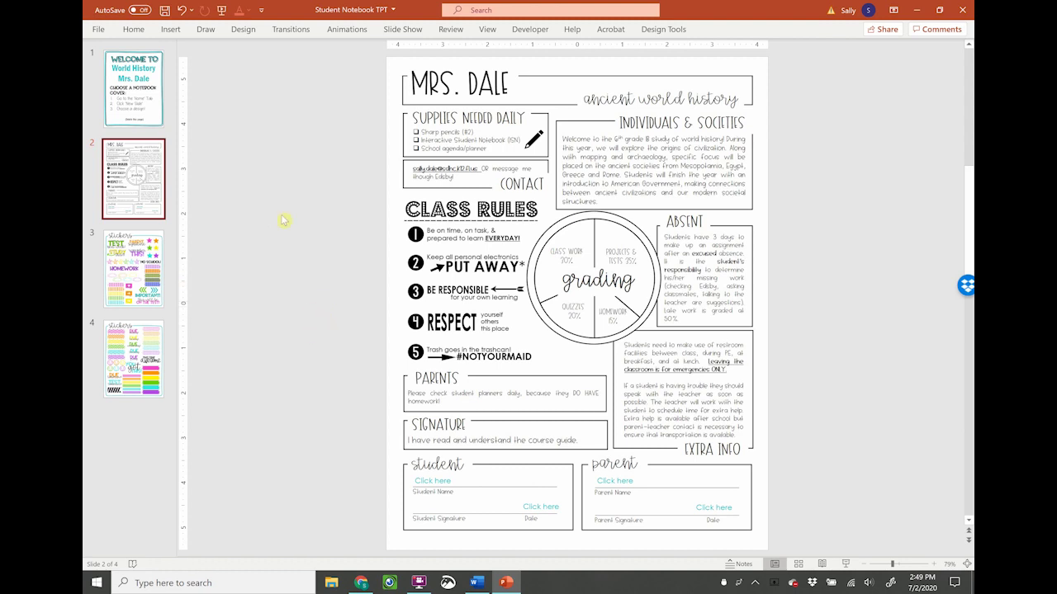
# Step: Add a slide with the Cover 1 layout directly after the welcome slide
pyautogui.click(129, 96)
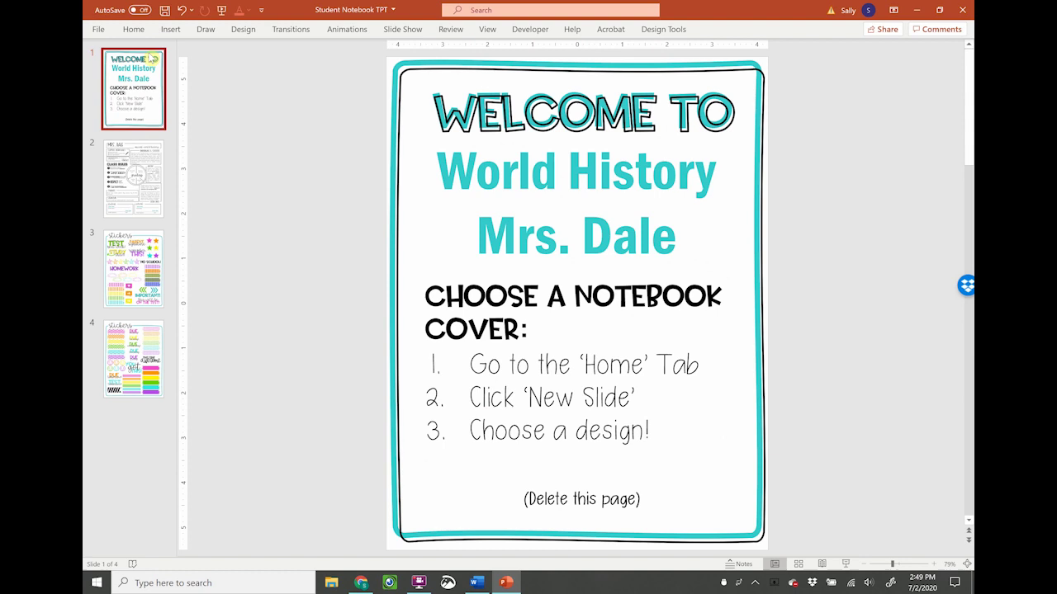
pyautogui.click(135, 29)
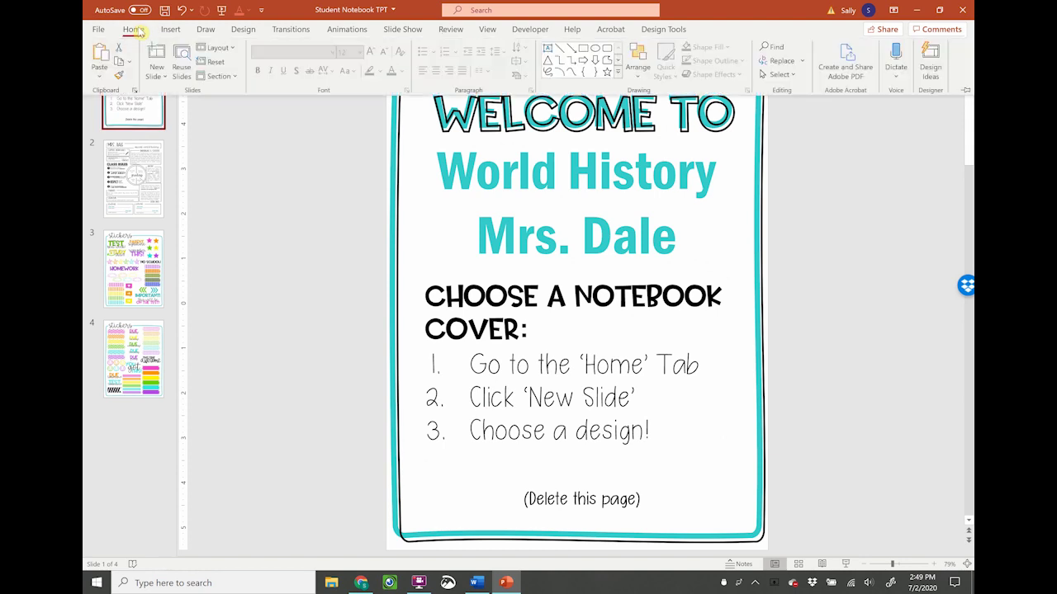
pyautogui.click(156, 72)
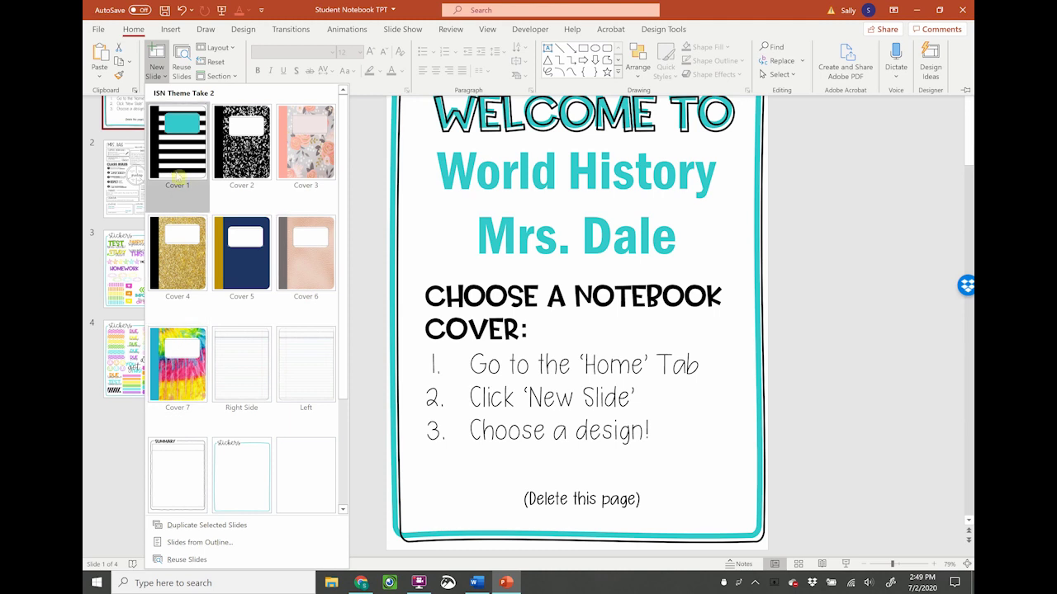
pyautogui.click(178, 161)
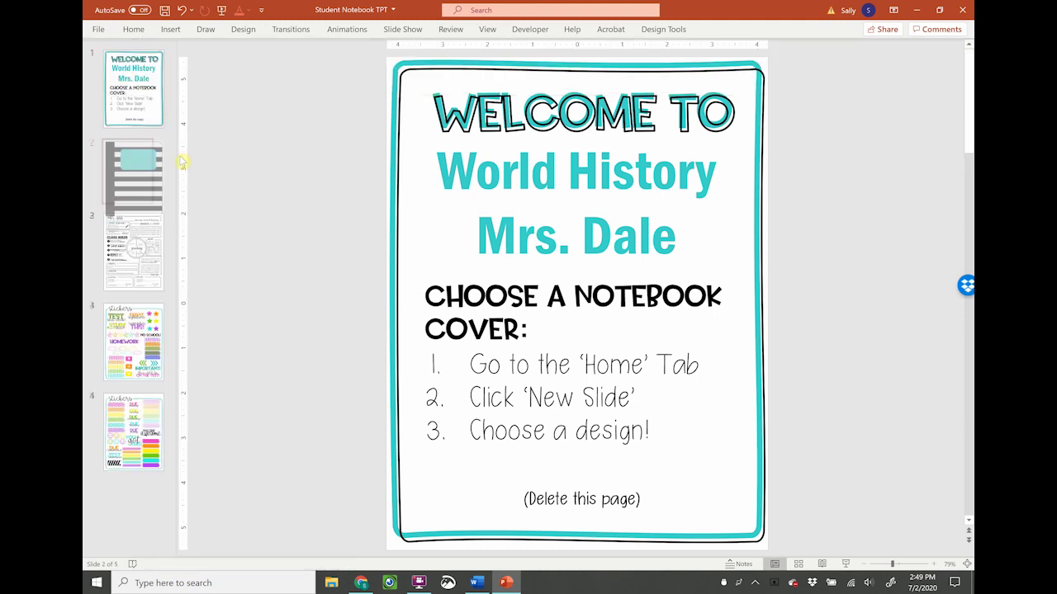
# Step: Enter the student's full name in the turquoise label on the notebook cover
pyautogui.click(596, 183)
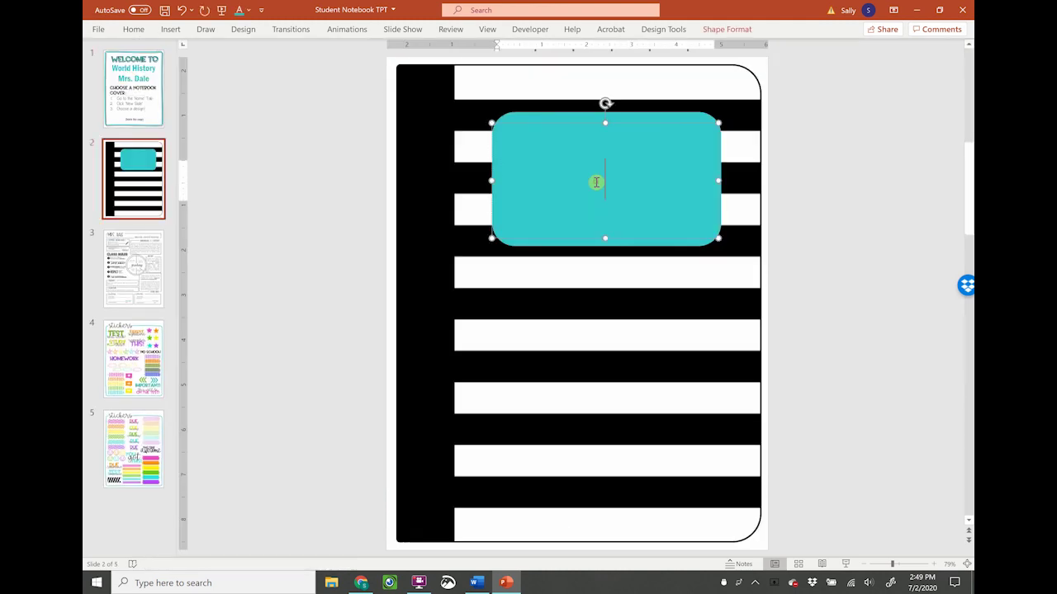
pyautogui.write('Ann Example')
pyautogui.click(583, 355)
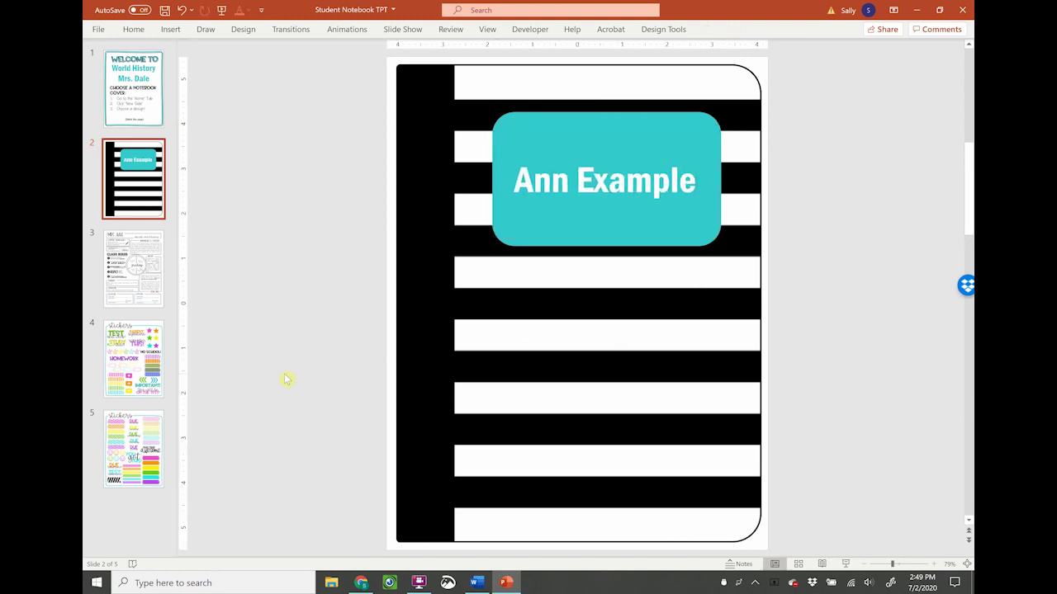
pyautogui.click(155, 370)
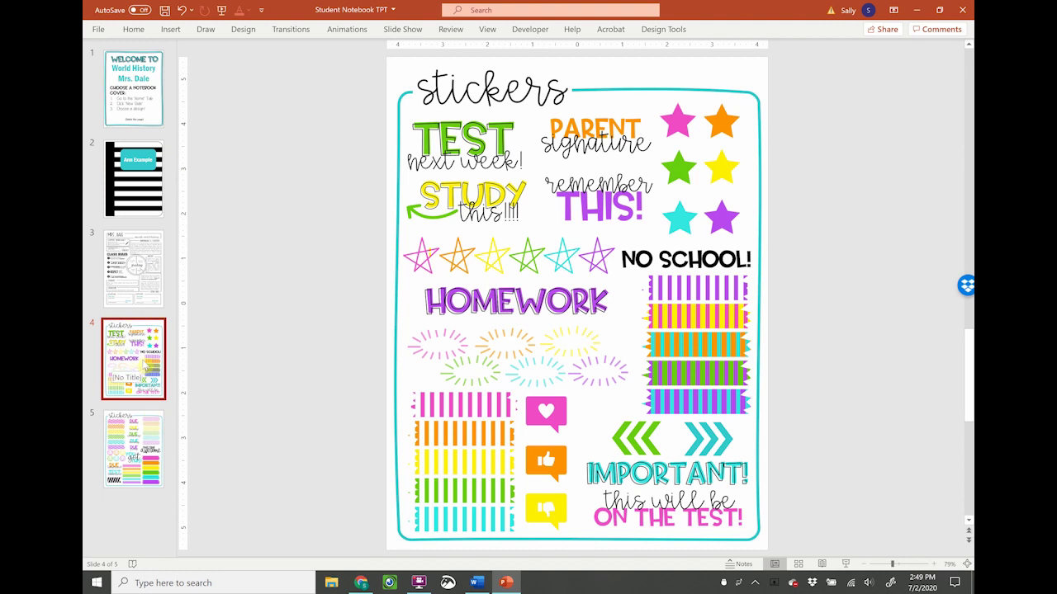
pyautogui.click(143, 165)
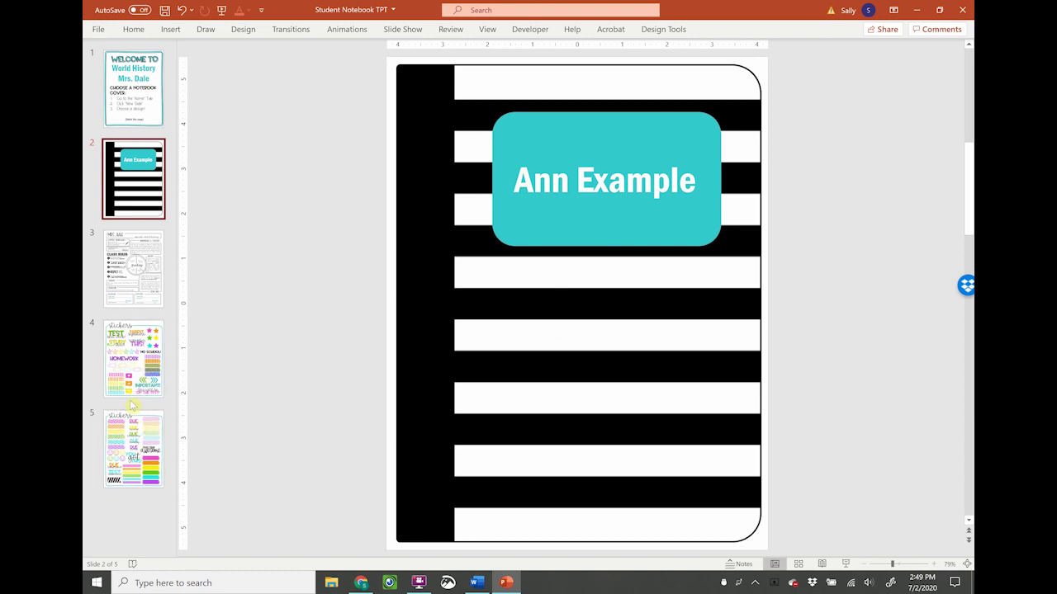
pyautogui.click(177, 31)
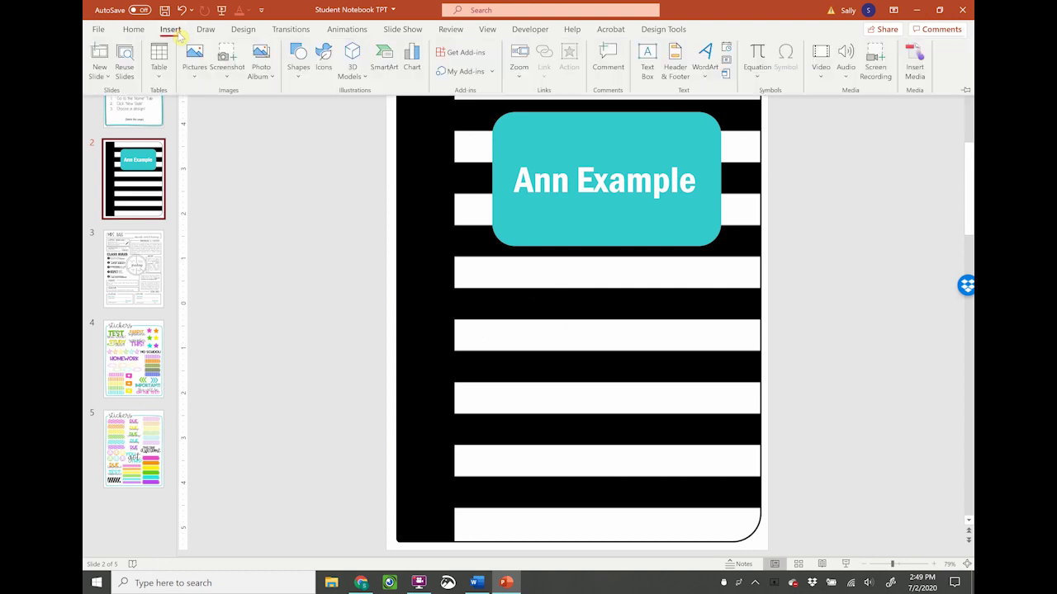
pyautogui.click(197, 78)
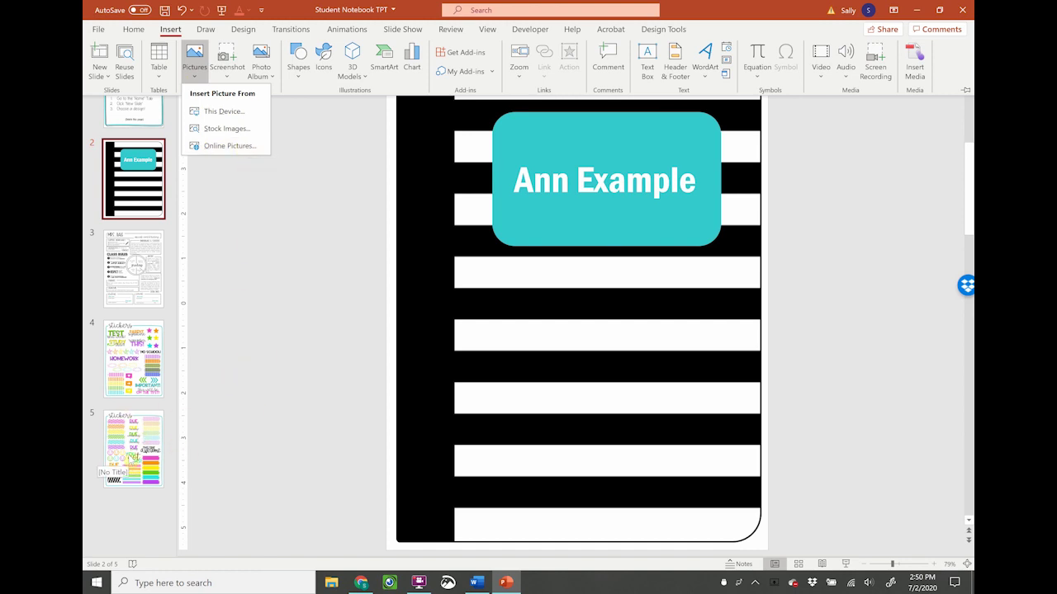
pyautogui.press('Escape')
pyautogui.press('Escape')
# Step: Copy the solid pink tape sticker from the second sticker sheet onto the upper edge of the cover's name label
pyautogui.click(128, 445)
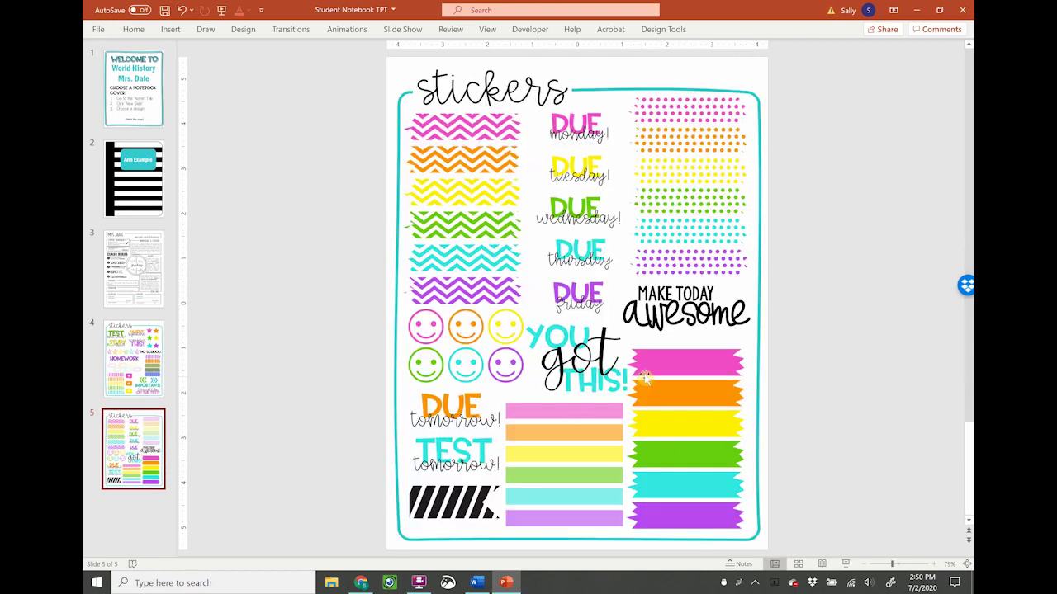
pyautogui.click(676, 370)
pyautogui.hotkey('ctrl', 'c')
pyautogui.click(134, 179)
pyautogui.hotkey('ctrl', 'v')
pyautogui.moveTo(685, 363); pyautogui.dragTo(597, 79)
# Step: Copy the solid pink star from the first sticker sheet onto the upper end of the cover's black spine
pyautogui.click(133, 446)
pyautogui.click(132, 359)
pyautogui.click(679, 122)
pyautogui.hotkey('ctrl', 'c')
pyautogui.click(134, 179)
pyautogui.hotkey('ctrl', 'v')
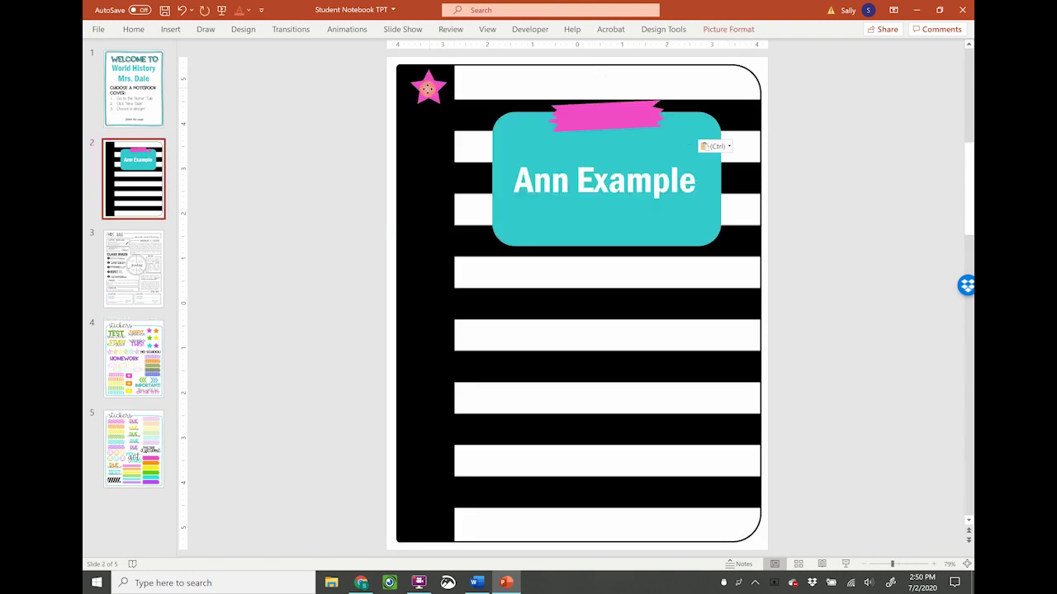
pyautogui.moveTo(426, 93); pyautogui.dragTo(431, 150)
# Step: Undo and redo the latest tape and star placements on the cover
pyautogui.hotkey('ctrl', 'z')
pyautogui.hotkey('ctrl', 'z')
pyautogui.hotkey('ctrl', 'z')
pyautogui.hotkey('ctrl', 'z')
pyautogui.hotkey('ctrl', 'z')
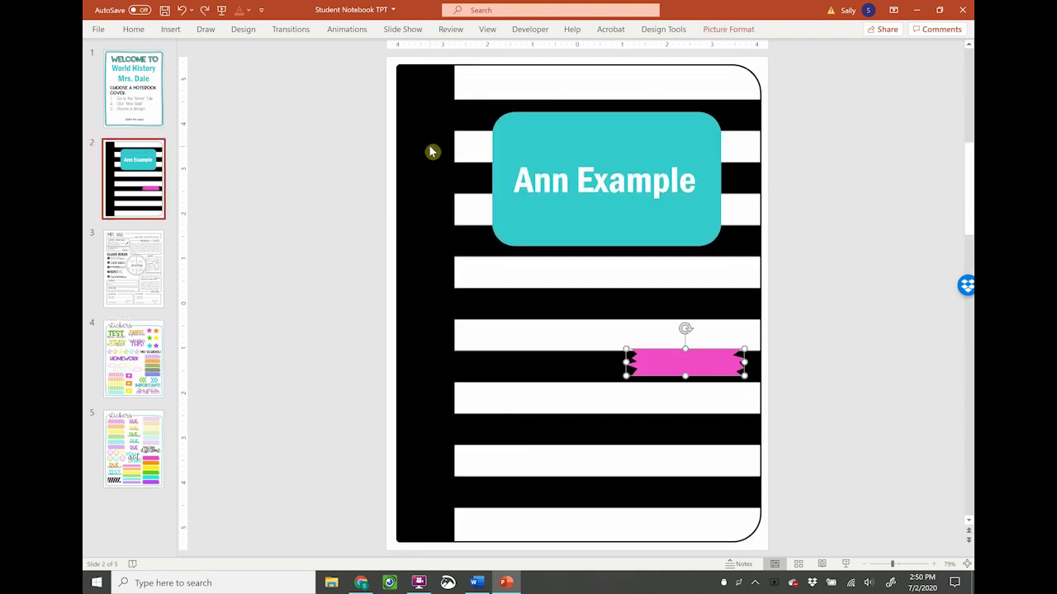
pyautogui.click(205, 10)
pyautogui.click(205, 10)
pyautogui.click(206, 10)
pyautogui.click(205, 10)
pyautogui.click(205, 10)
# Step: Fill the cover's black spine with evenly spaced copies of the pink star, eight stars in total
pyautogui.hotkey('ctrl', 'v')
pyautogui.moveTo(426, 95); pyautogui.dragTo(426, 213)
pyautogui.hotkey('ctrl', 'd')
pyautogui.hotkey('ctrl', 'd')
pyautogui.hotkey('ctrl', 'd')
pyautogui.hotkey('ctrl', 'd')
pyautogui.hotkey('ctrl', 'd')
pyautogui.click(288, 225)
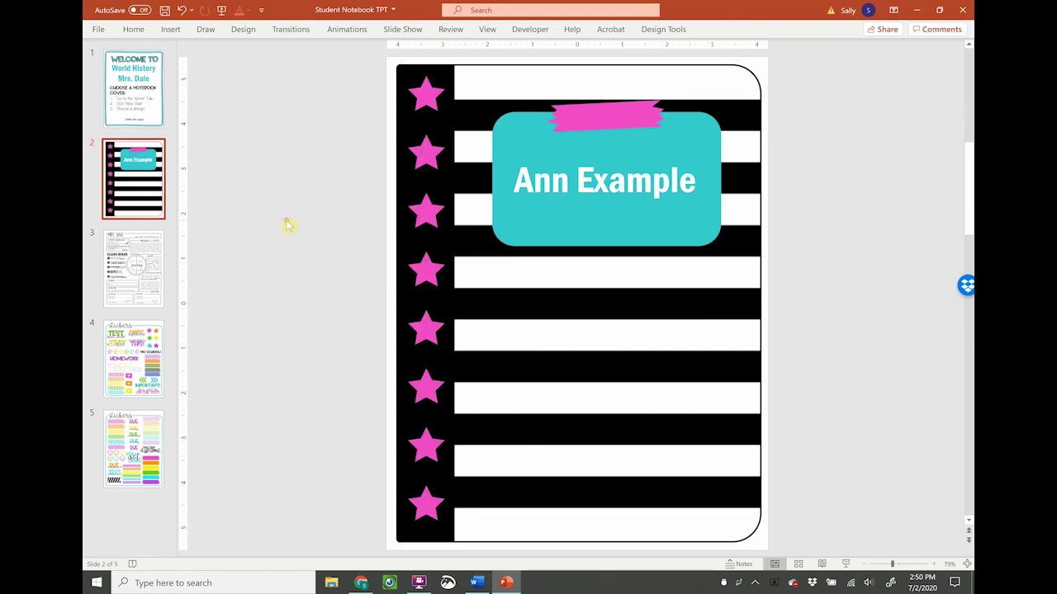
# Step: Add a text box reading "I love History" in the empty area beside the cover
pyautogui.click(173, 30)
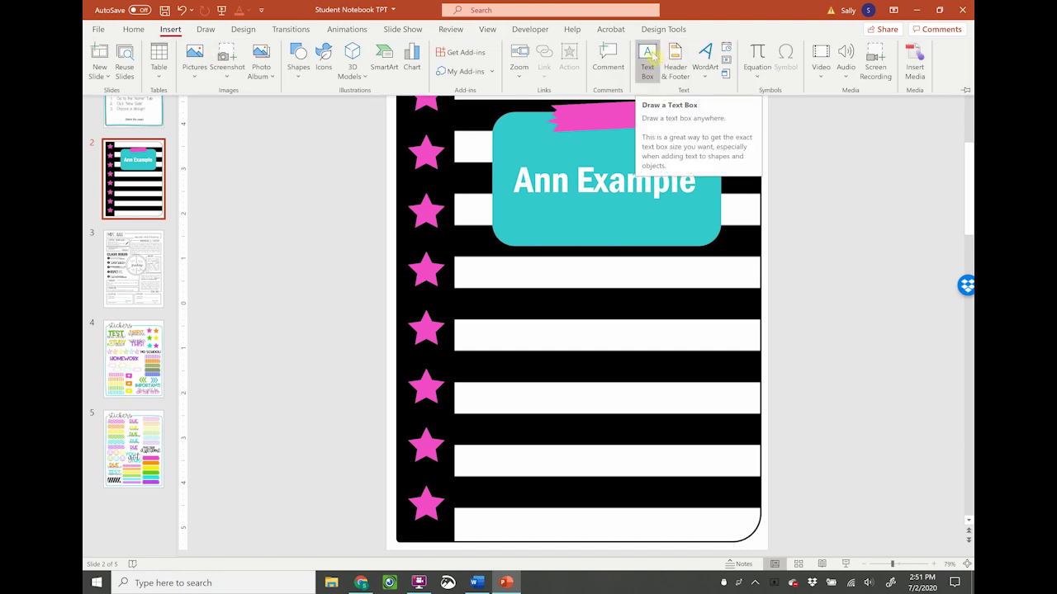
pyautogui.click(649, 57)
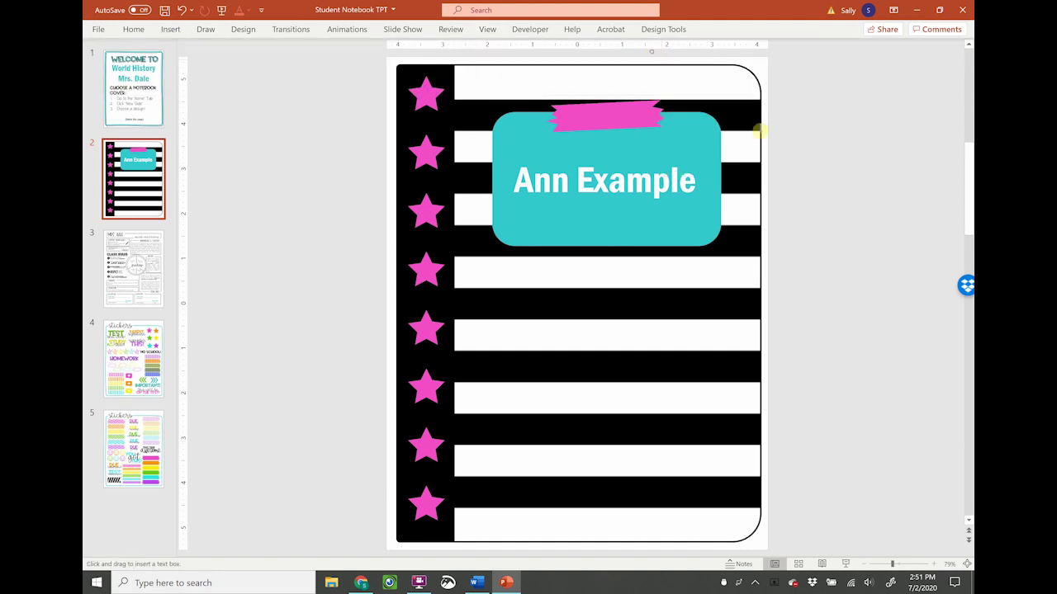
pyautogui.click(791, 171)
pyautogui.write('I love History')
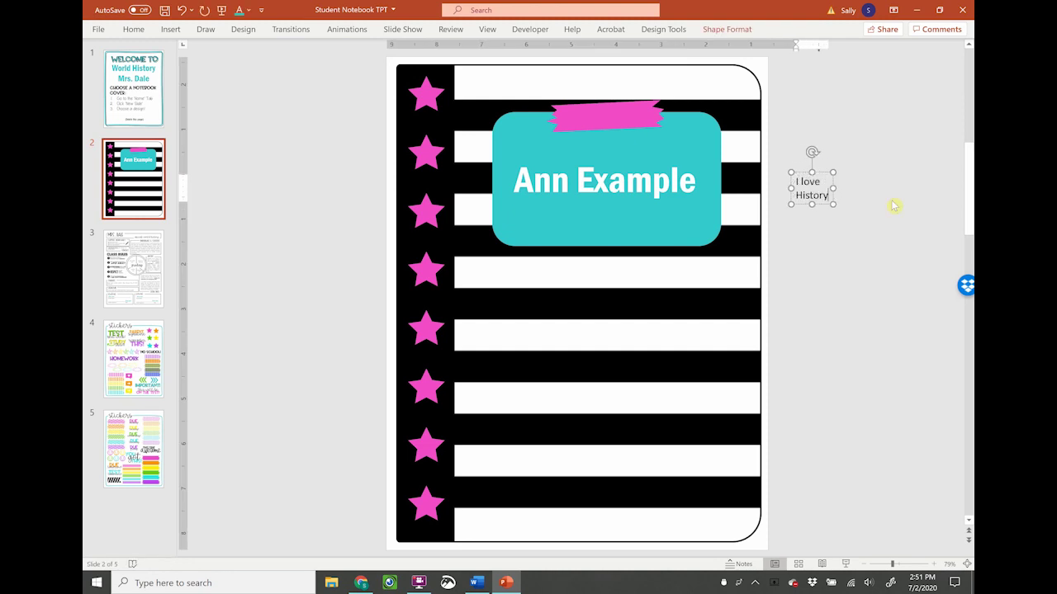
# Step: Set the "I love History" text to the AGSorryNotSorry font and enlarge it
pyautogui.click(133, 29)
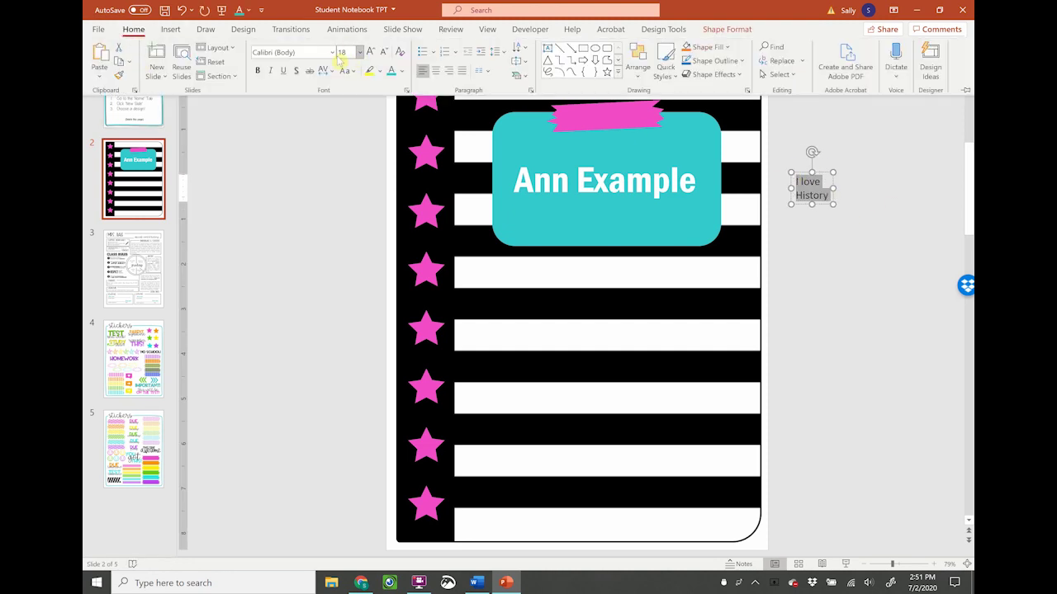
pyautogui.click(331, 52)
pyautogui.scroll(-5, 353, 264)
pyautogui.click(350, 305)
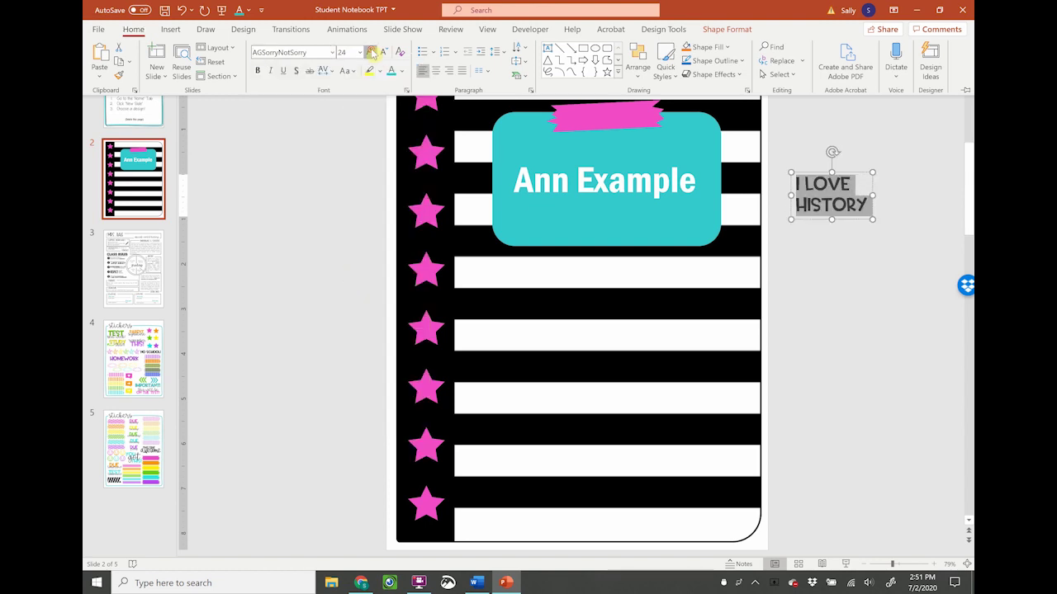
# Step: Color the word "love" in the history text pink
pyautogui.doubleClick(835, 186)
pyautogui.click(133, 29)
pyautogui.click(399, 71)
pyautogui.click(403, 224)
# Step: Draw a rounded rectangle about 2.42" wide and 1.38" high over the "I love History" text
pyautogui.click(170, 29)
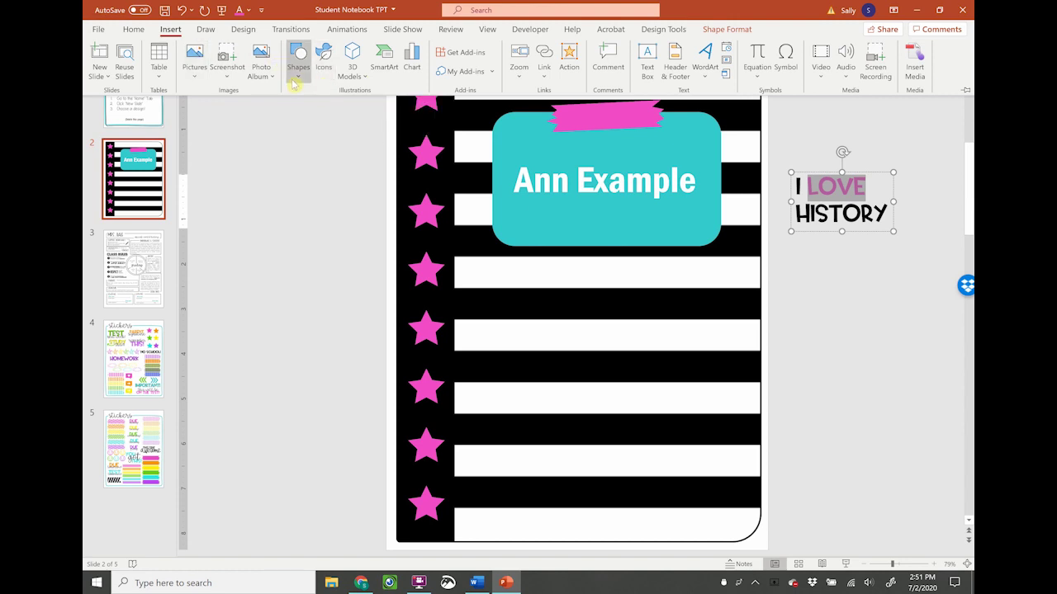
pyautogui.click(298, 65)
pyautogui.click(353, 107)
pyautogui.moveTo(788, 163); pyautogui.dragTo(897, 238)
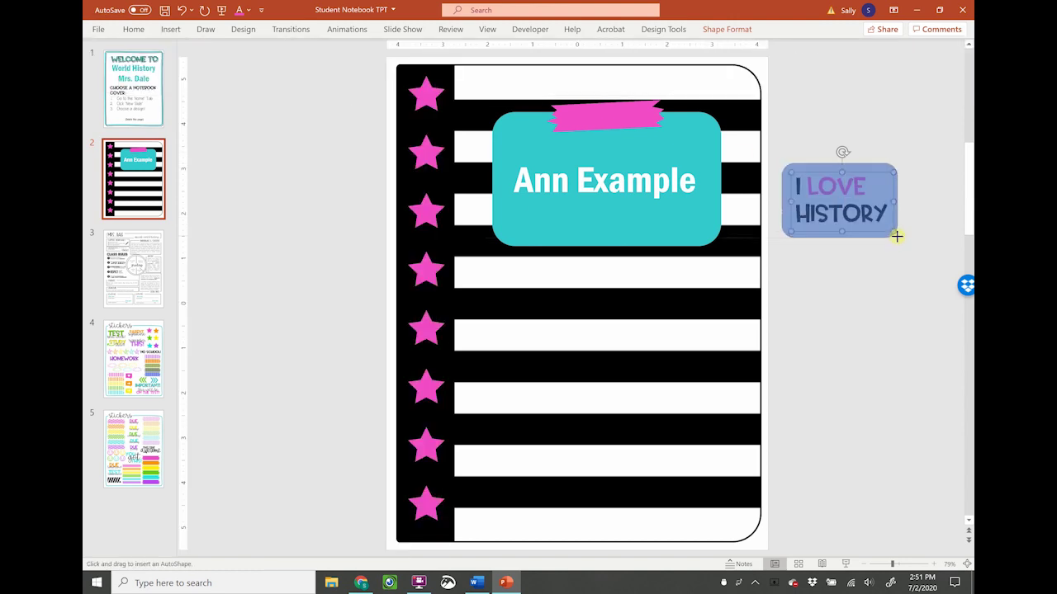
pyautogui.moveTo(895, 201); pyautogui.dragTo(896, 231)
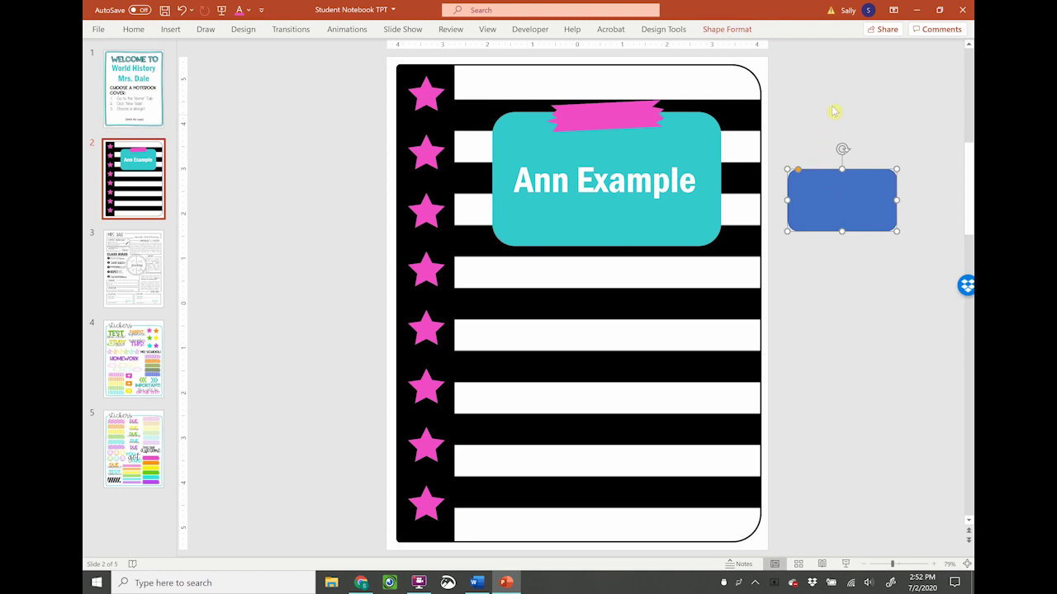
# Step: Send the blue rounded rectangle behind the "I love History" text
pyautogui.click(850, 183)
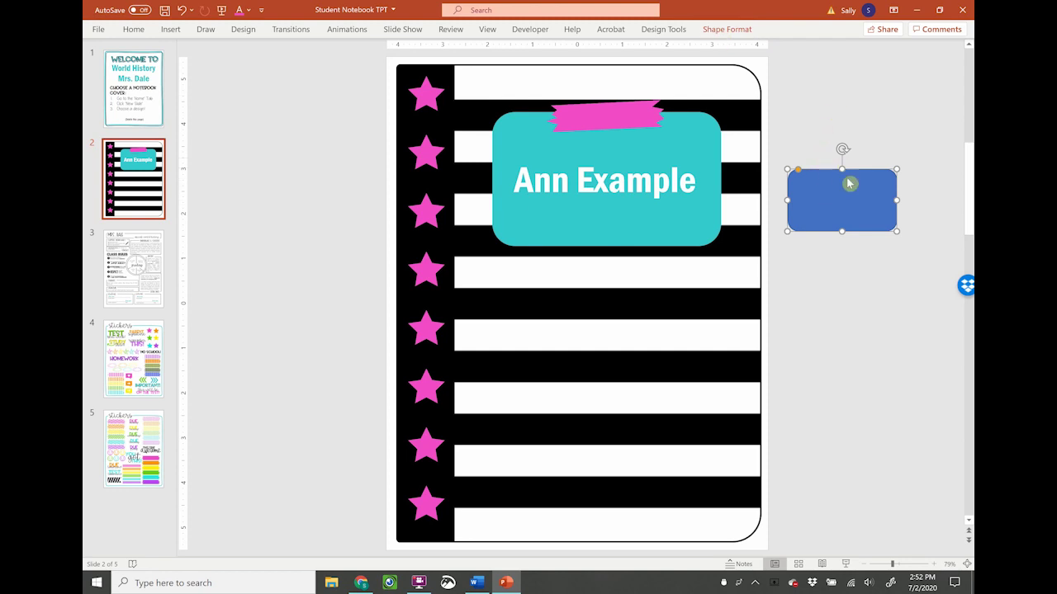
pyautogui.click(743, 34)
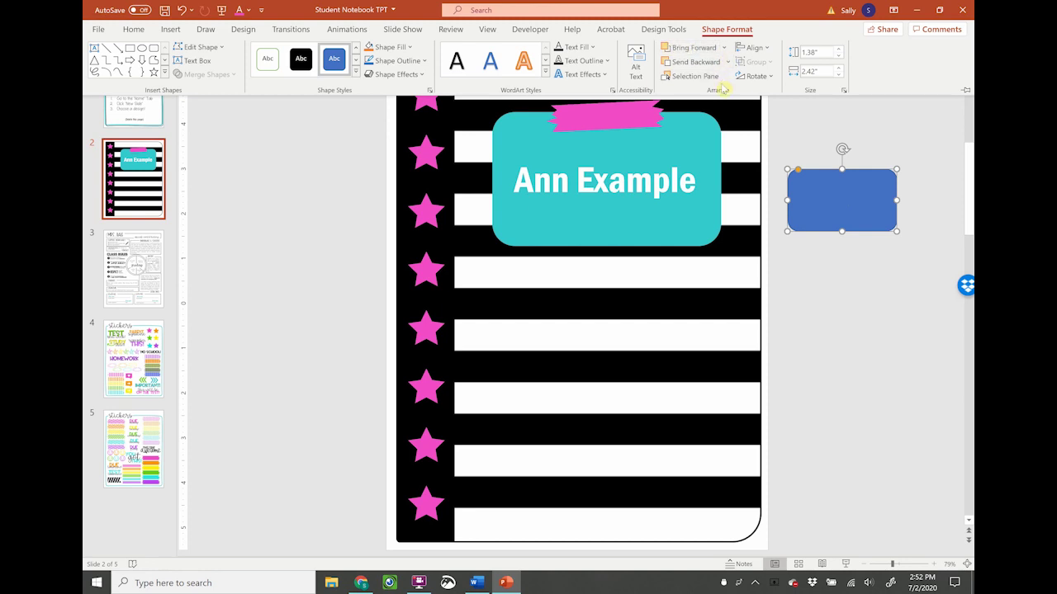
pyautogui.click(728, 62)
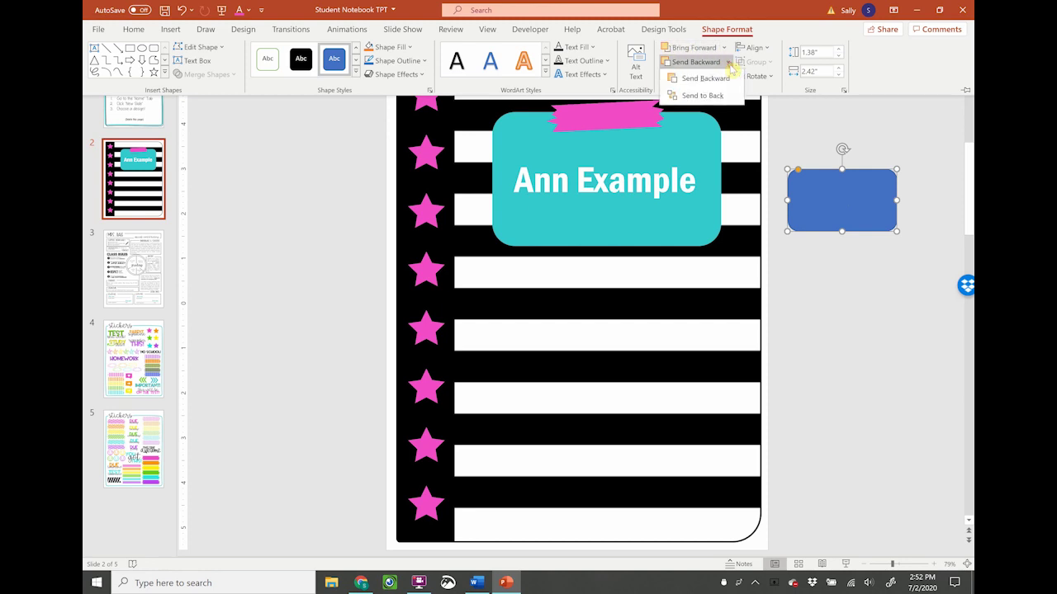
pyautogui.click(726, 95)
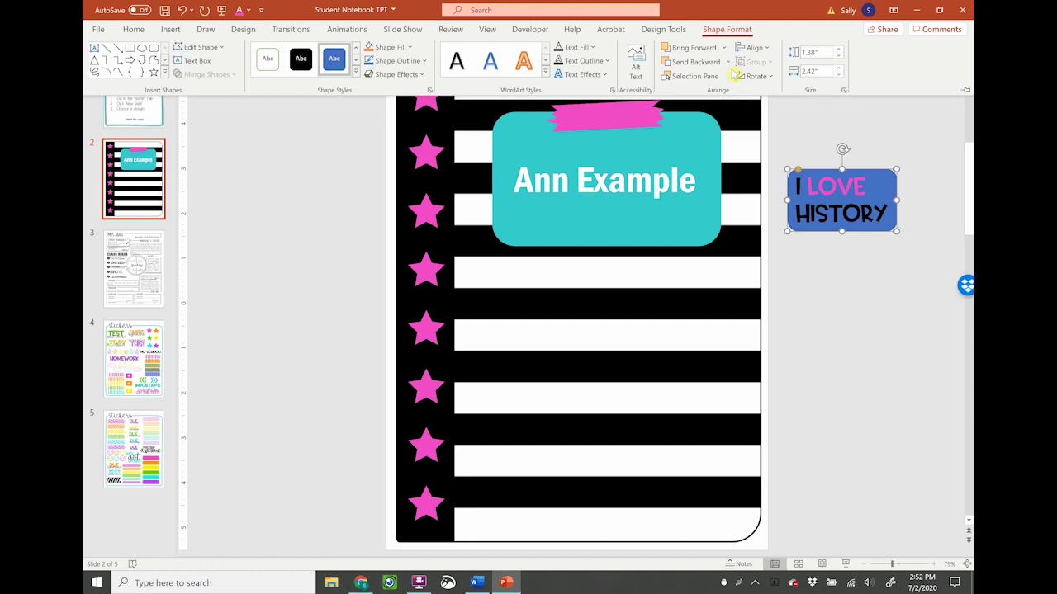
pyautogui.hotkey('ctrl', 'z')
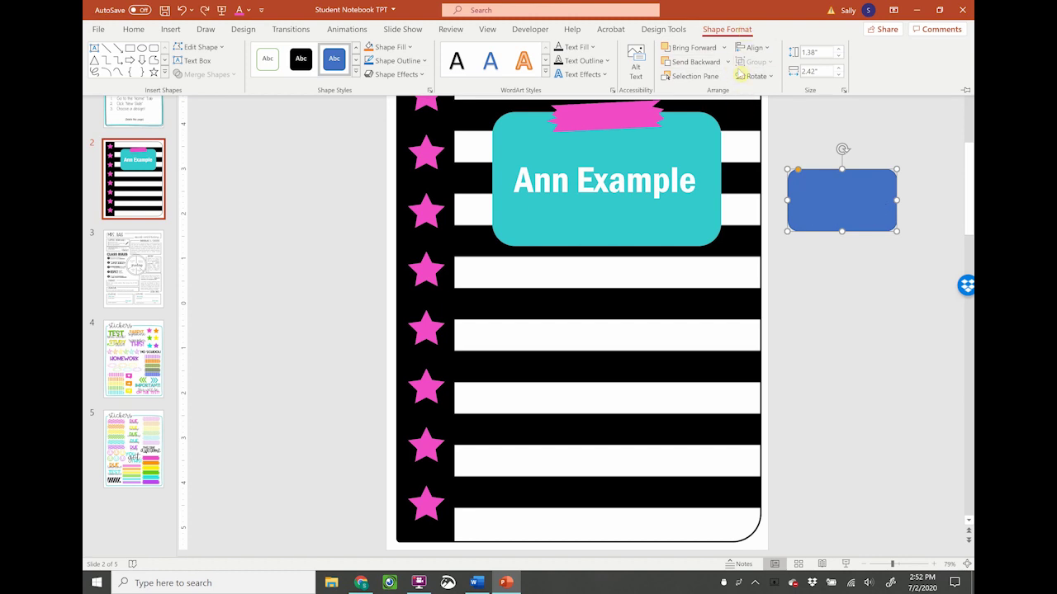
pyautogui.click(728, 62)
pyautogui.click(728, 83)
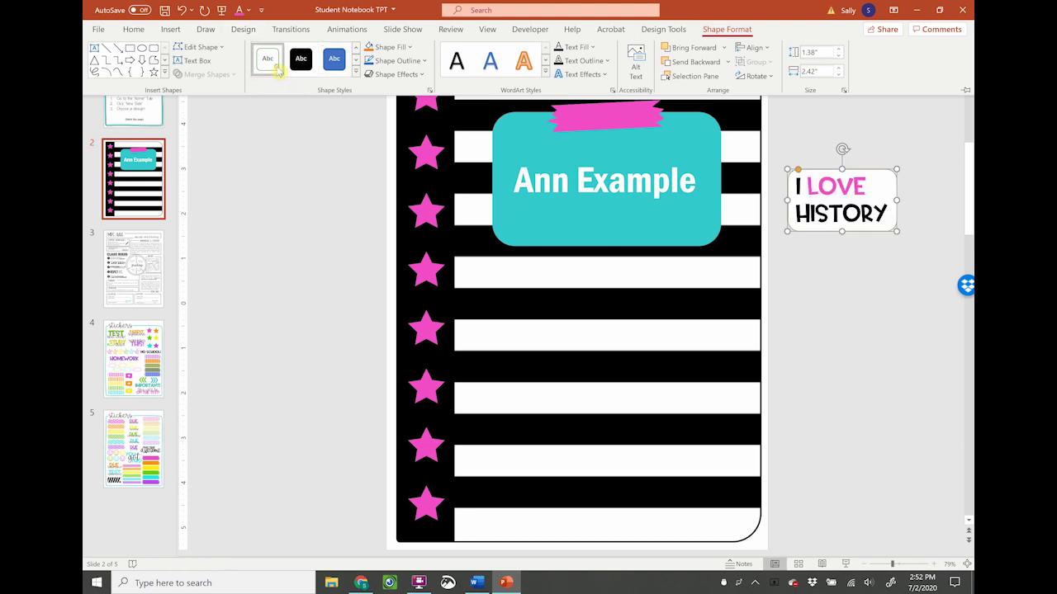
# Step: Make the rounded rectangle white with no outline and move it with its text onto the lower-right area of the cover
pyautogui.click(396, 60)
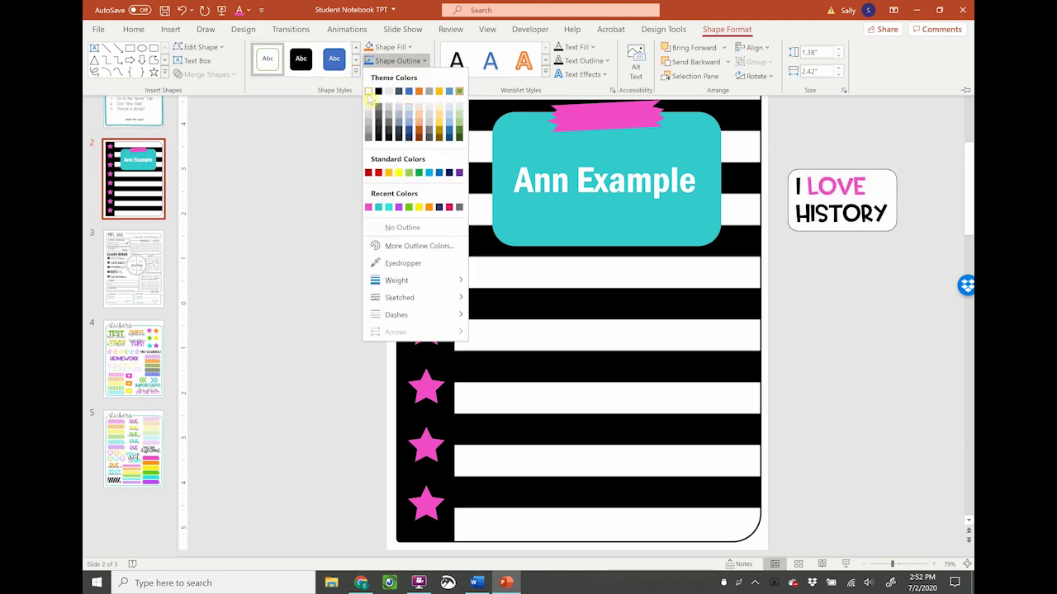
pyautogui.click(404, 227)
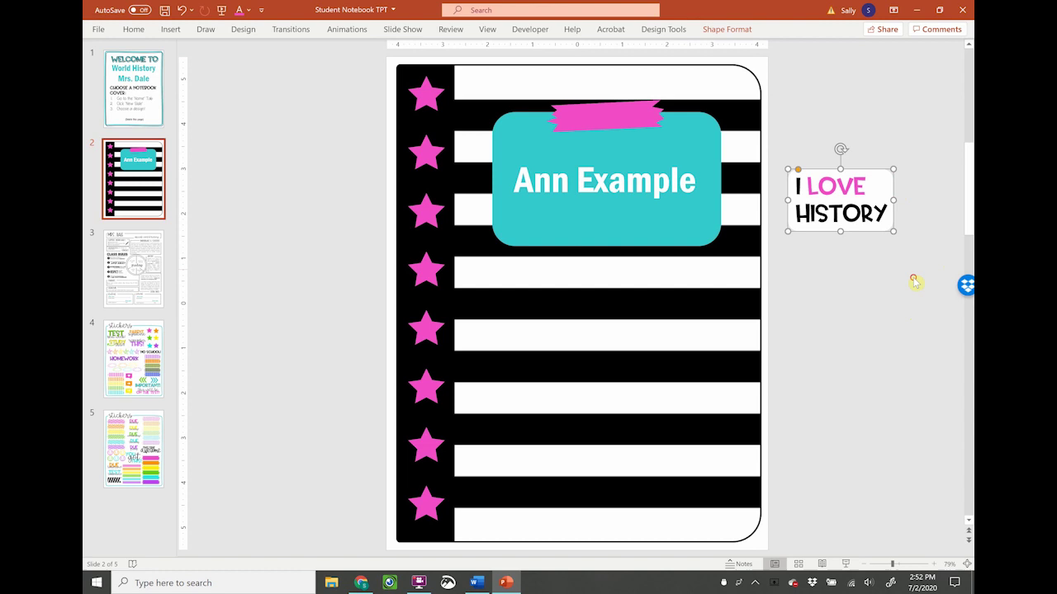
pyautogui.moveTo(869, 165); pyautogui.dragTo(718, 369)
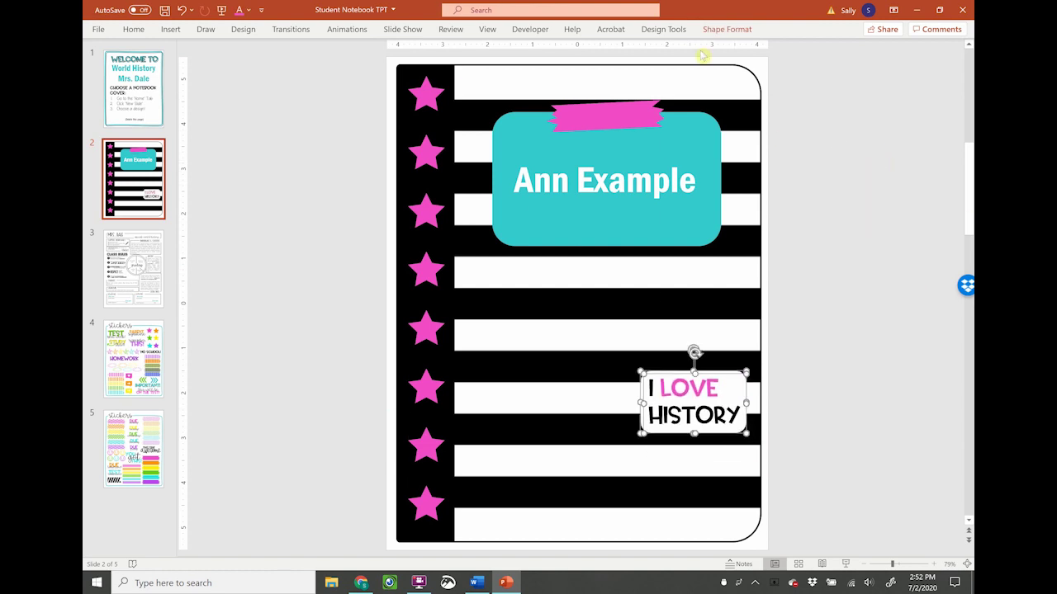
# Step: Copy the turquoise chevron arrows from the first sticker sheet to the left edge of the "I love History" label
pyautogui.click(133, 32)
pyautogui.click(137, 447)
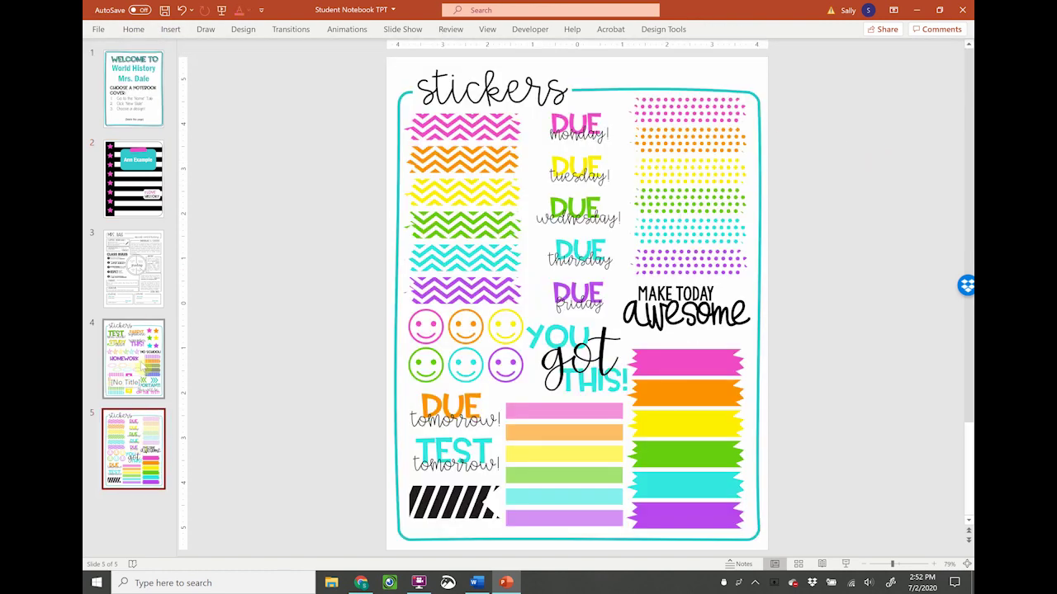
pyautogui.click(142, 364)
pyautogui.click(133, 177)
pyautogui.moveTo(723, 444); pyautogui.dragTo(661, 434)
pyautogui.click(826, 426)
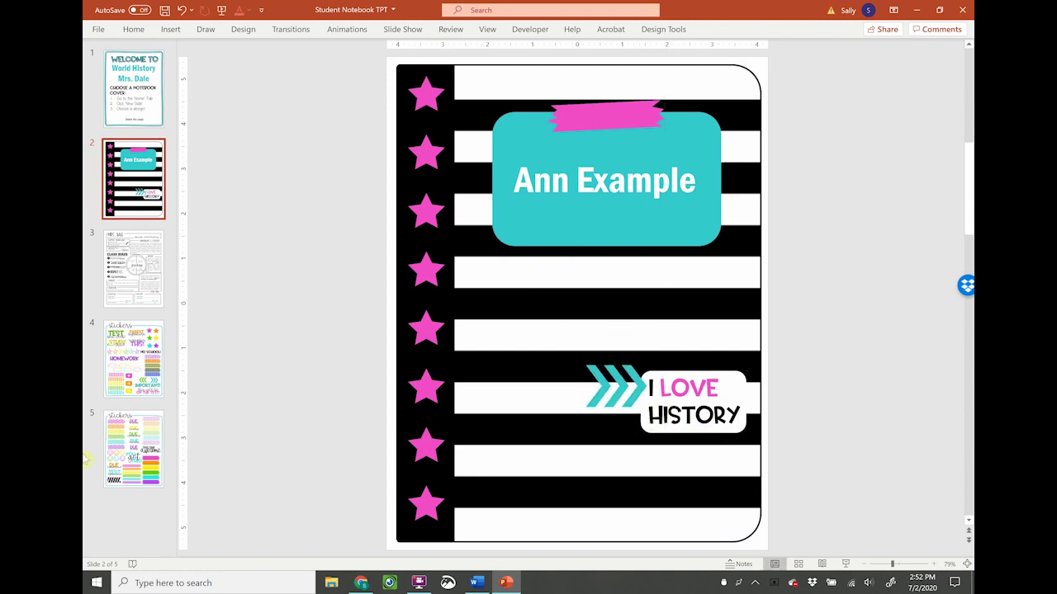
# Step: Copy the pink heart speech-bubble sticker from the first sticker sheet to just above the chevron arrows on the cover
pyautogui.click(132, 450)
pyautogui.click(134, 359)
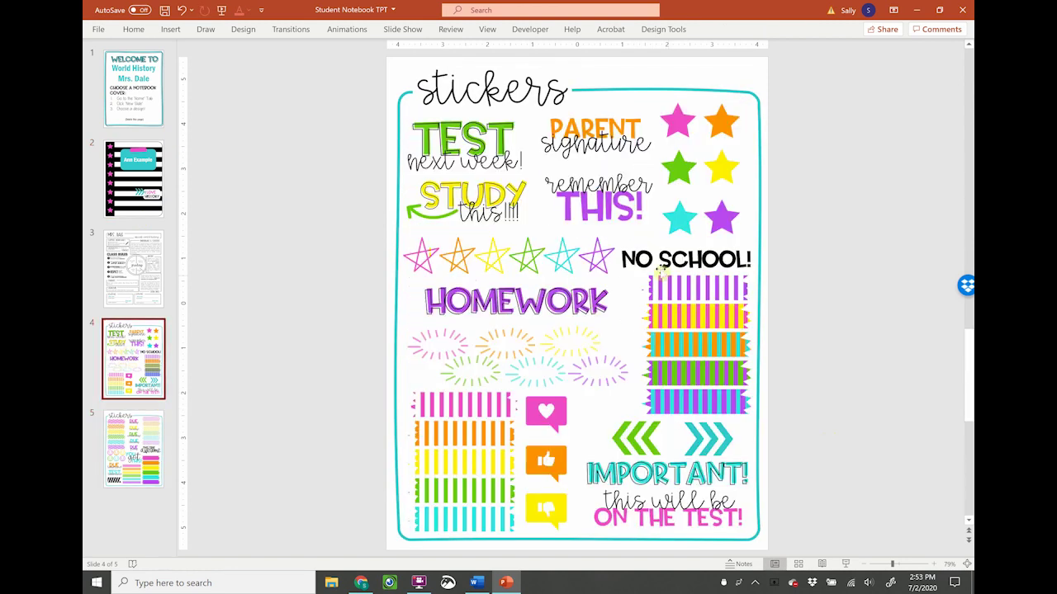
pyautogui.click(555, 412)
pyautogui.moveTo(612, 239); pyautogui.dragTo(645, 331)
pyautogui.click(806, 343)
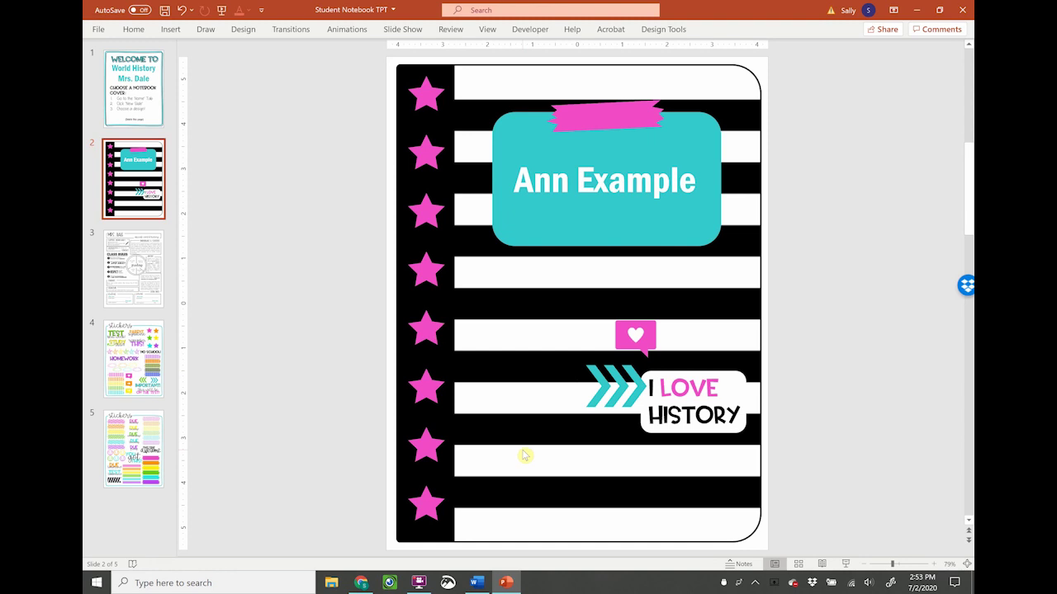
# Step: On the course guide slide, handwrite the student's signature on the student signature line using the pen with purple ink
pyautogui.click(129, 265)
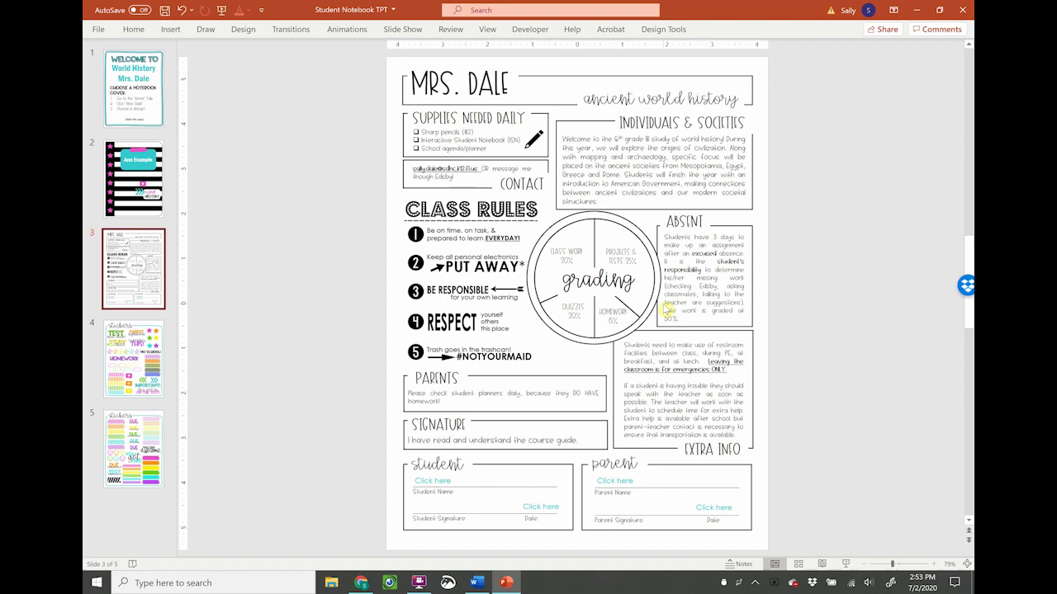
pyautogui.click(206, 29)
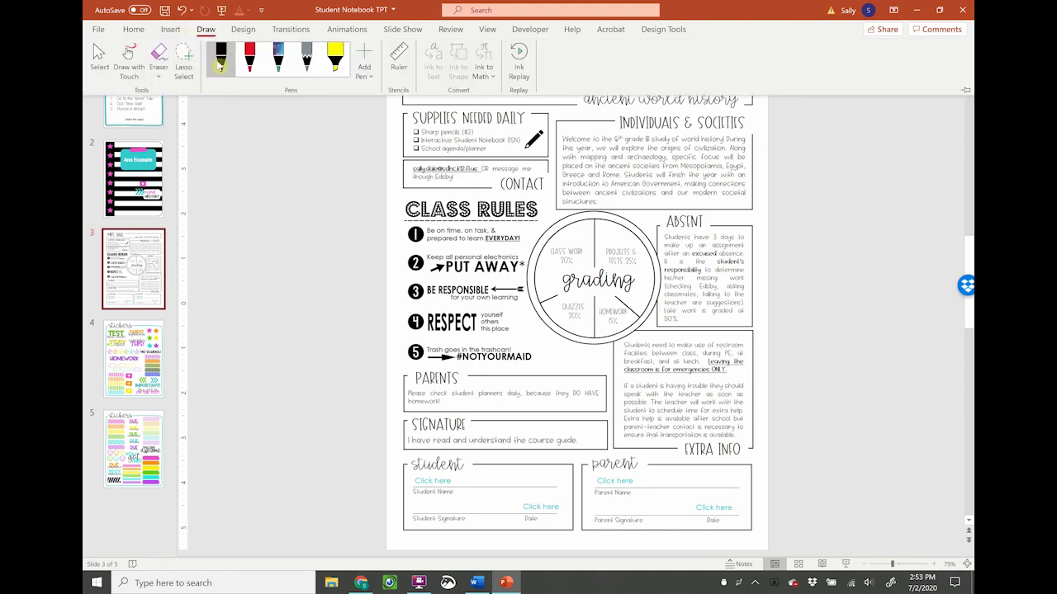
pyautogui.click(220, 58)
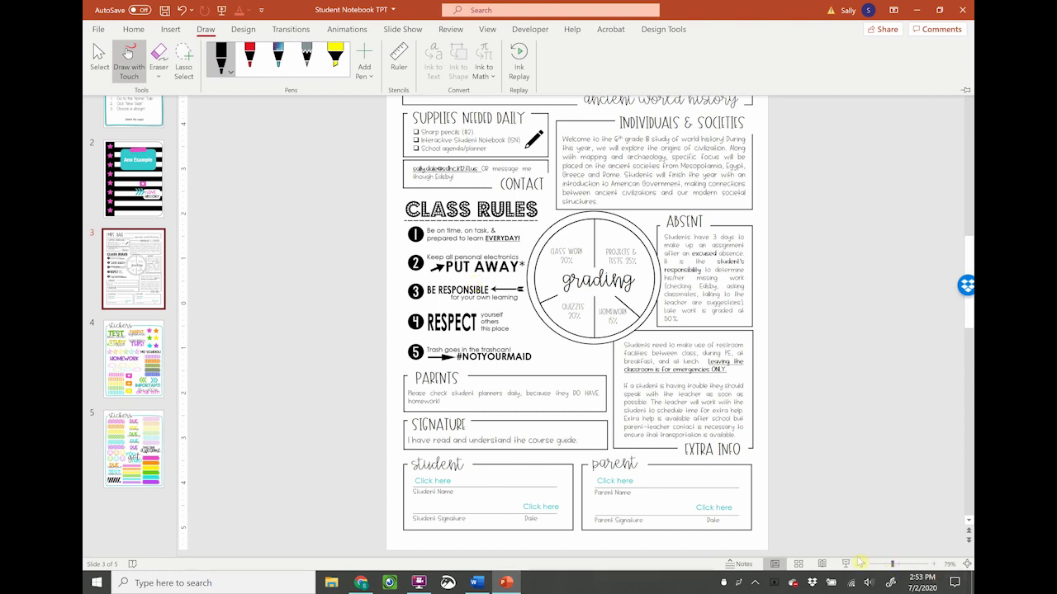
pyautogui.click(934, 564)
pyautogui.click(934, 563)
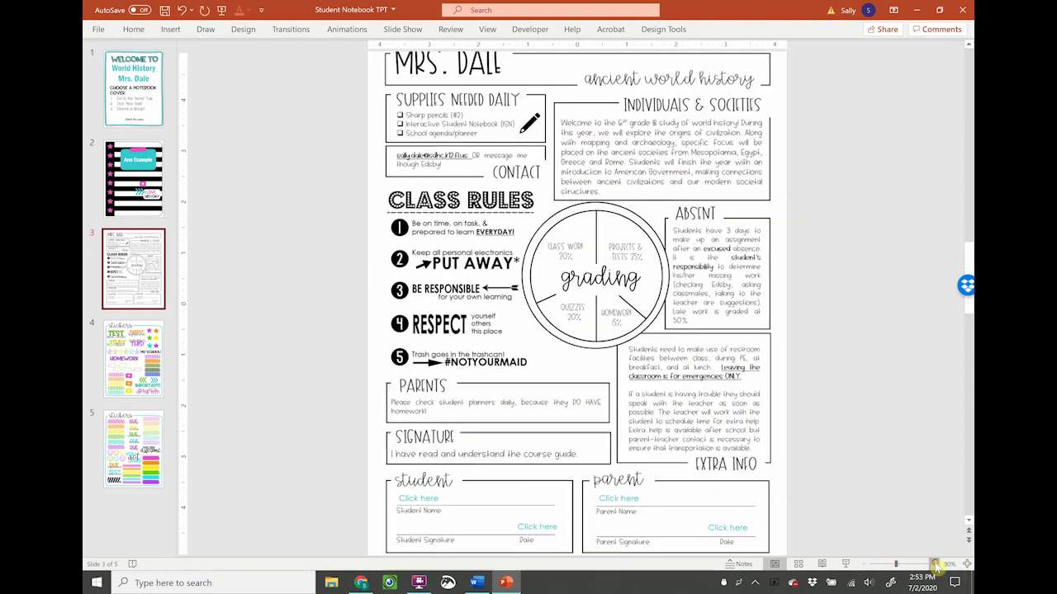
pyautogui.click(413, 506)
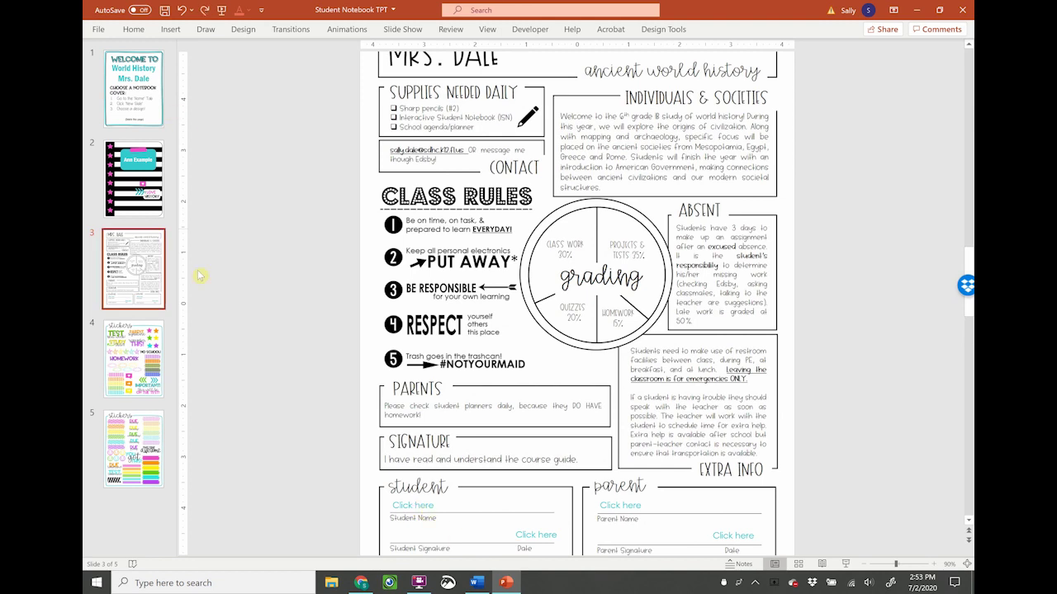
pyautogui.click(413, 506)
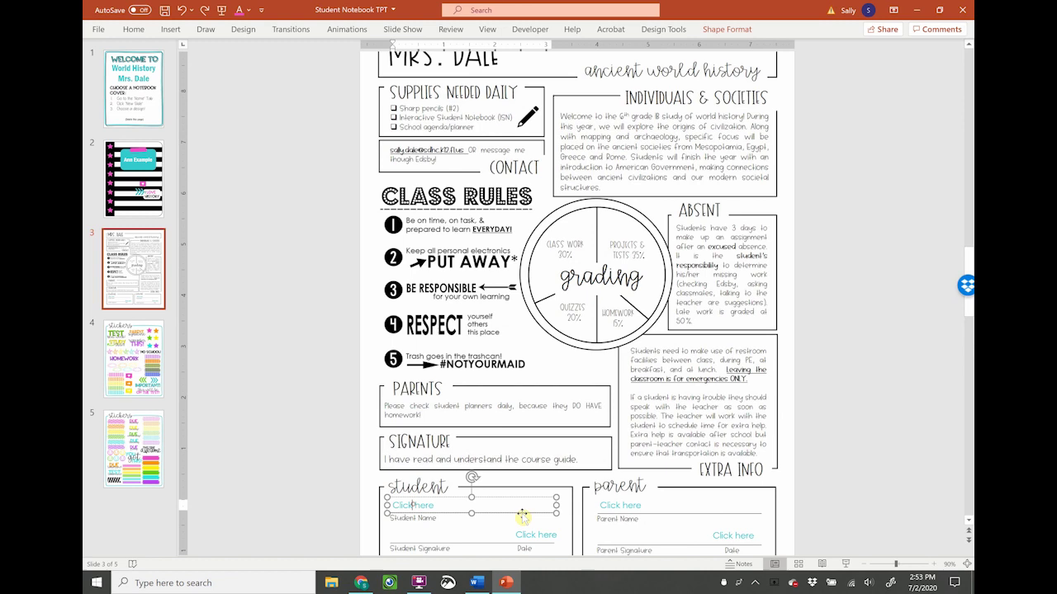
pyautogui.click(934, 563)
pyautogui.click(933, 564)
pyautogui.click(934, 564)
pyautogui.click(933, 564)
pyautogui.click(934, 564)
pyautogui.click(934, 564)
pyautogui.click(933, 564)
pyautogui.click(934, 564)
pyautogui.click(934, 564)
pyautogui.click(933, 564)
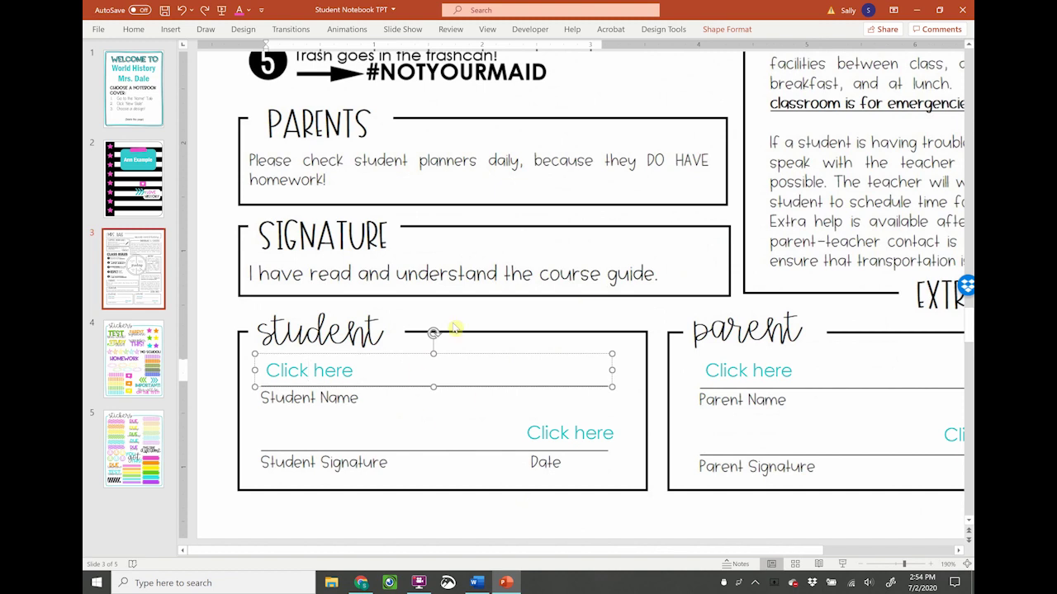
pyautogui.click(206, 29)
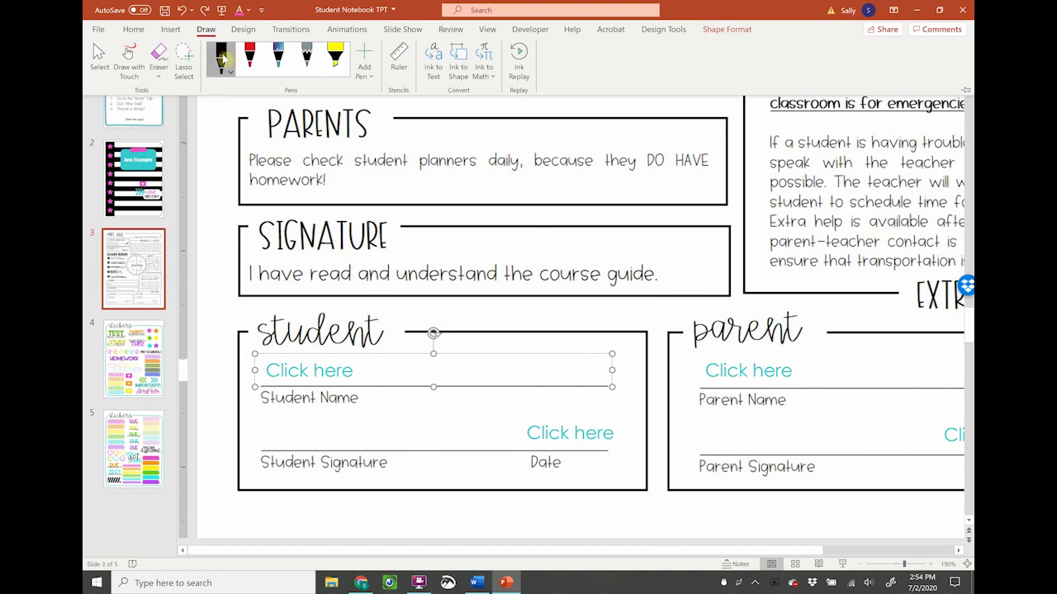
pyautogui.click(222, 58)
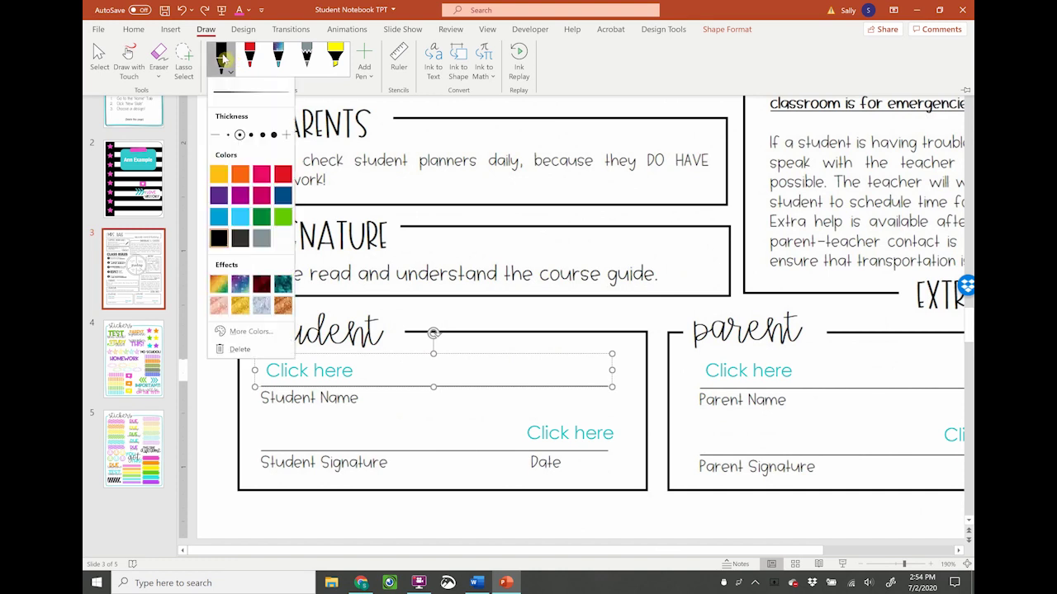
pyautogui.click(240, 195)
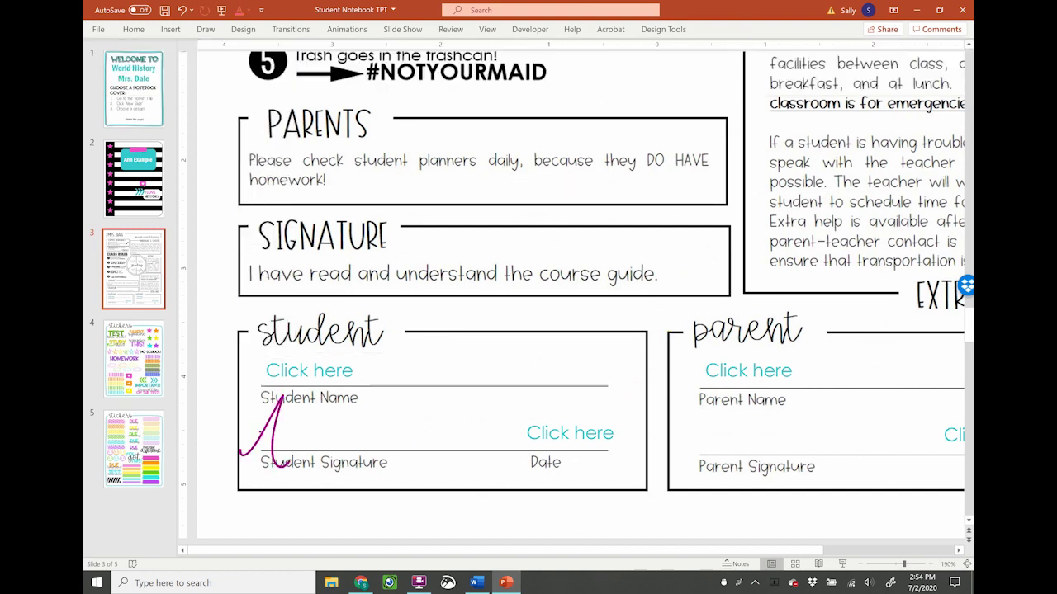
pyautogui.moveTo(283, 429); pyautogui.dragTo(528, 425)
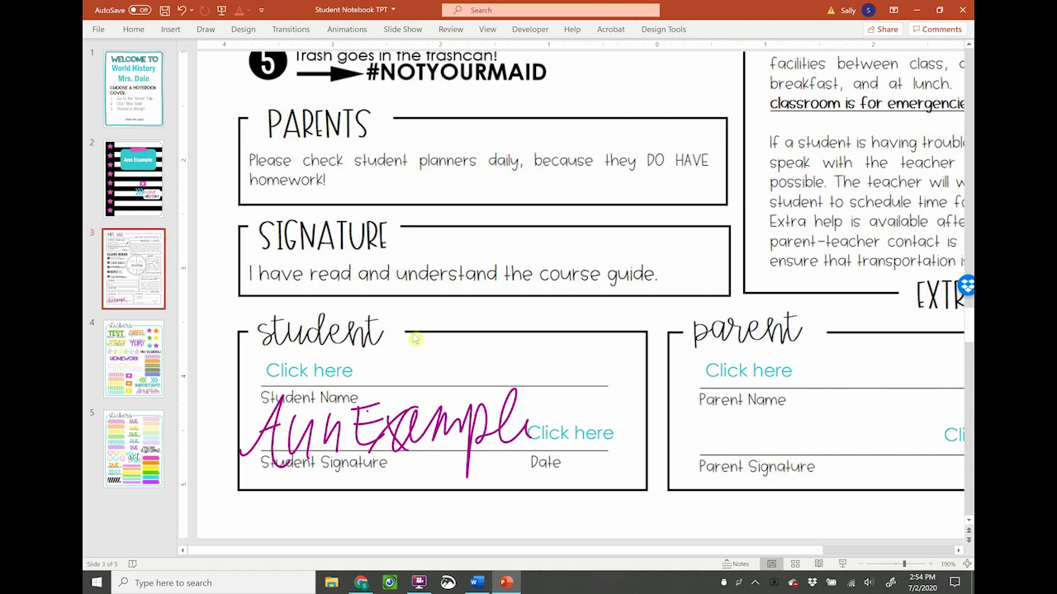
pyautogui.moveTo(439, 476); pyautogui.dragTo(455, 487)
pyautogui.hotkey('ctrl', 'z')
pyautogui.moveTo(266, 467)
pyautogui.mouseDown()
pyautogui.moveTo(338, 496)
pyautogui.moveTo(504, 514)
pyautogui.mouseUp()
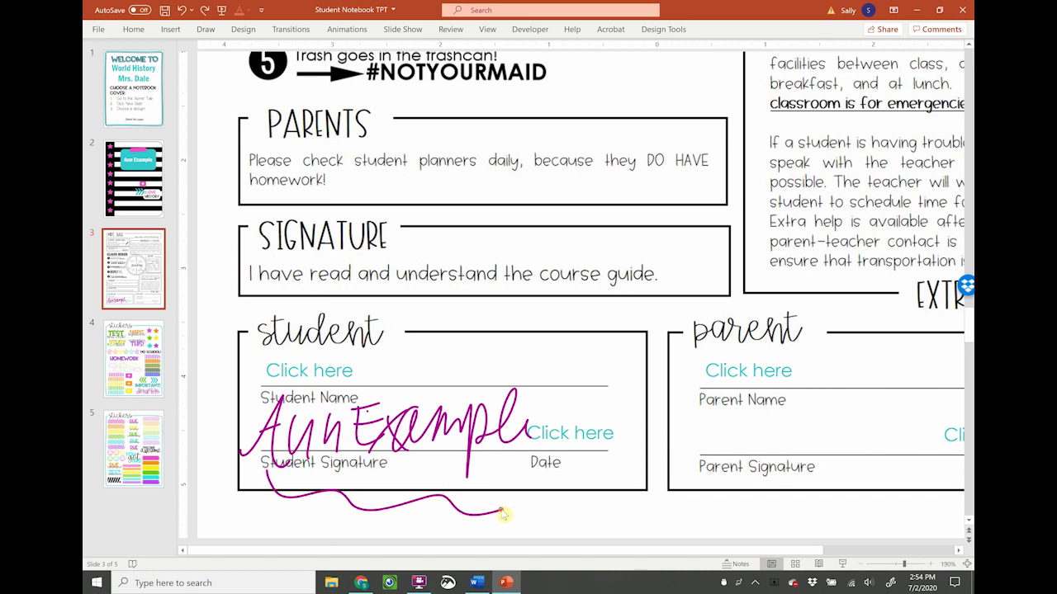
pyautogui.hotkey('ctrl', 'z')
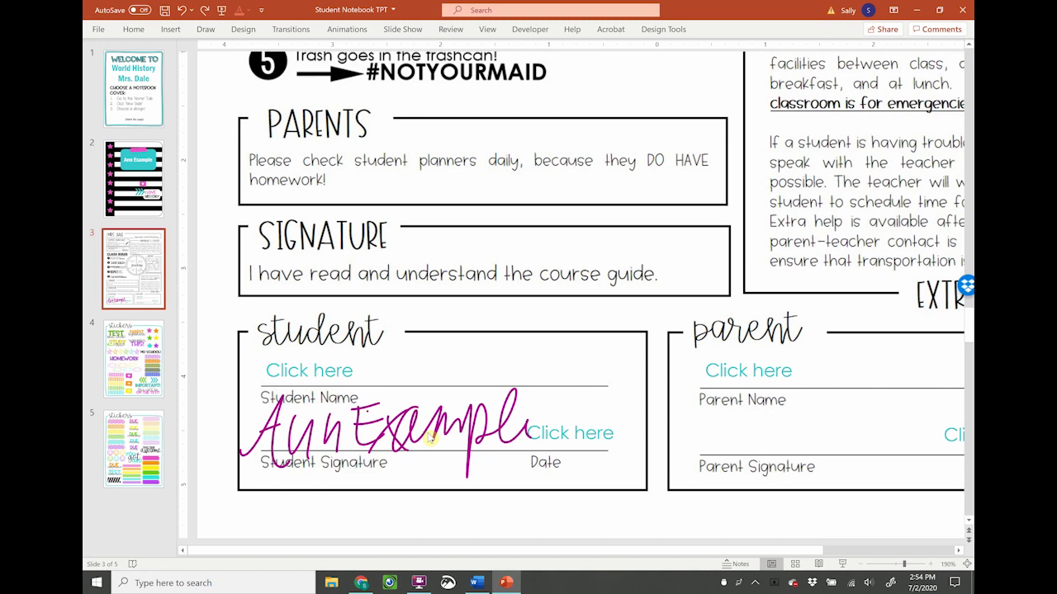
# Step: Replace the placeholder on the Student Name line with the student's full name
pyautogui.click(328, 371)
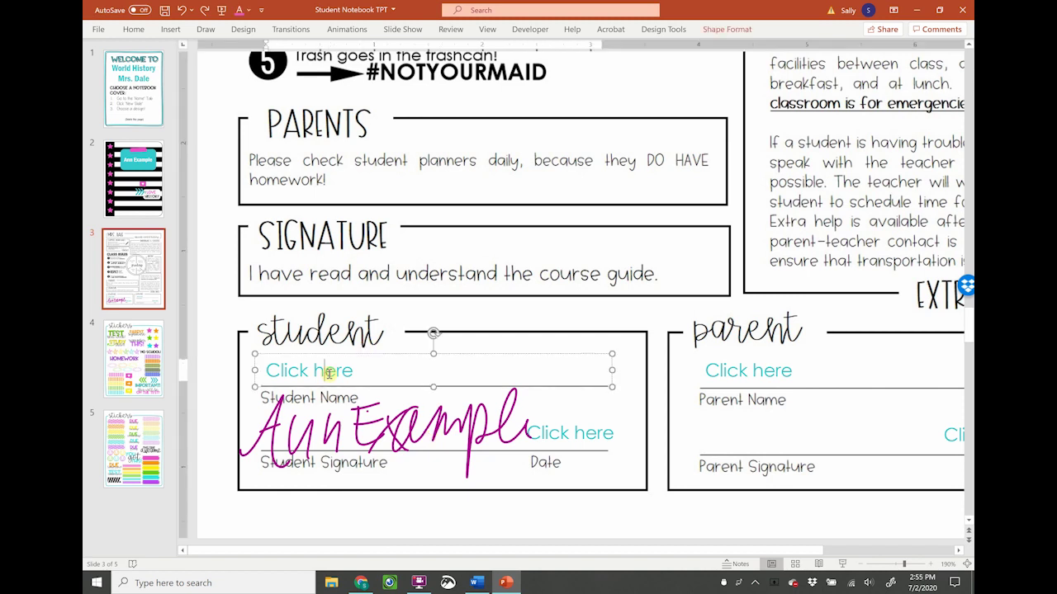
pyautogui.moveTo(268, 370); pyautogui.dragTo(355, 370)
pyautogui.write('Ann Example')
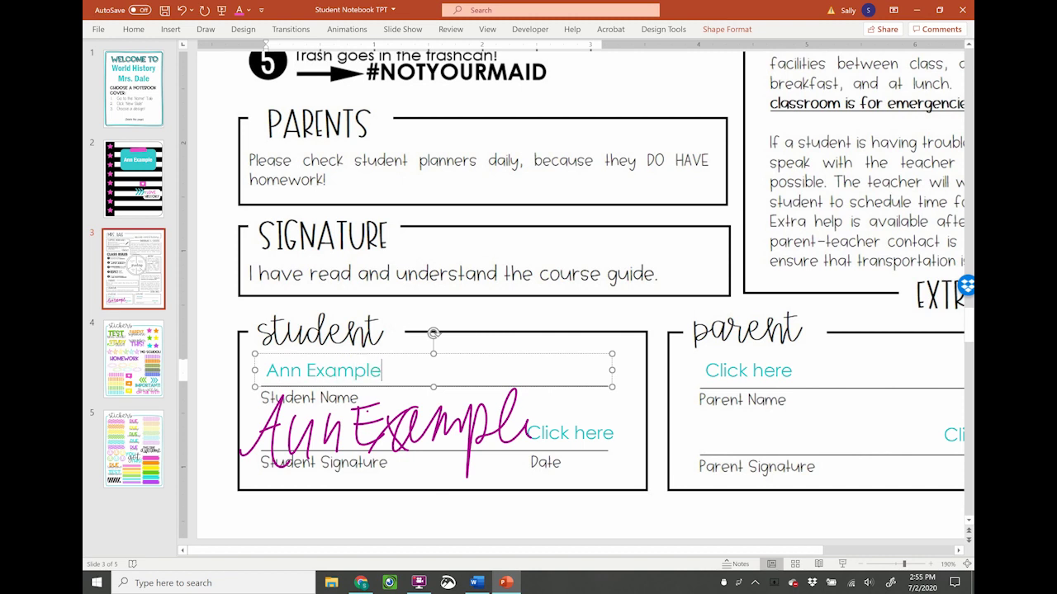
# Step: Replace the placeholder on the student's Date line with 8/10/20
pyautogui.click(580, 435)
pyautogui.moveTo(614, 432); pyautogui.dragTo(525, 433)
pyautogui.write('8/')
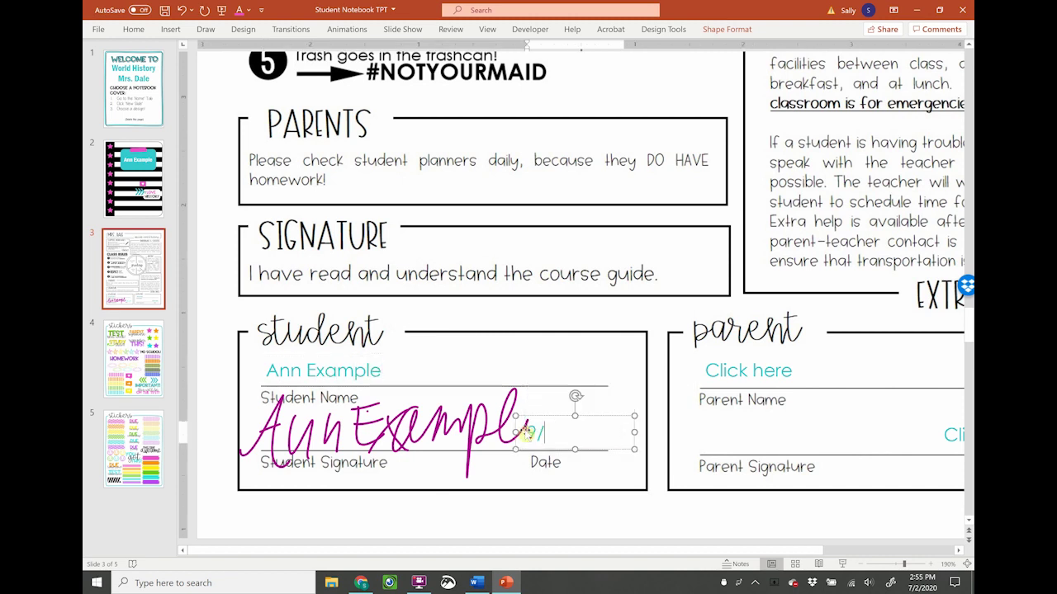
pyautogui.write('10/20')
pyautogui.click(603, 522)
# Step: Add a new lined notebook page after the course guide, based on the Right Side layout
pyautogui.keyDown('ctrl'); pyautogui.scroll(-5, 700, 471); pyautogui.keyUp('ctrl')
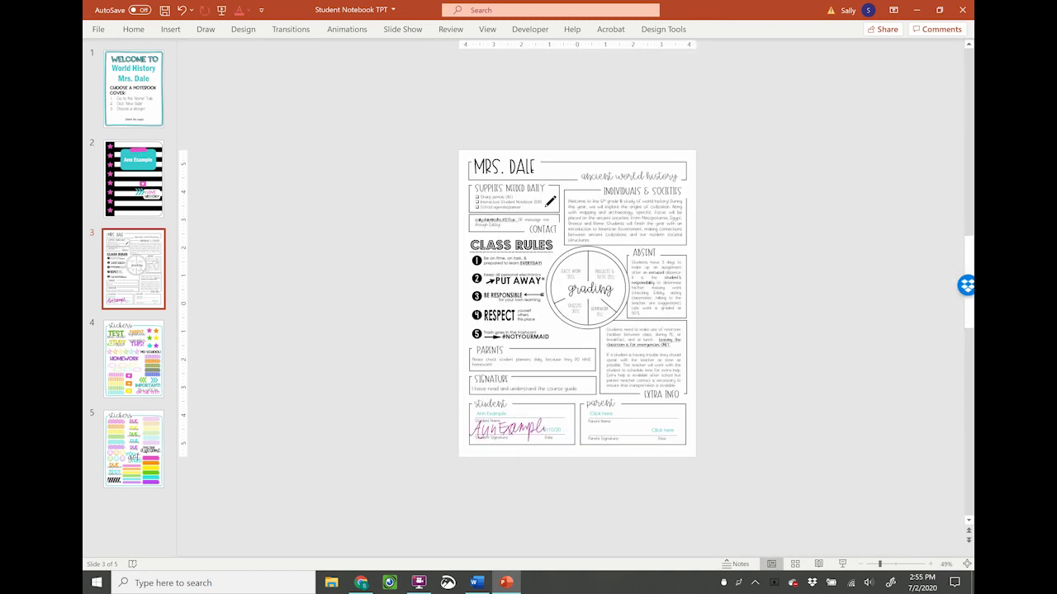
pyautogui.click(134, 29)
pyautogui.click(156, 73)
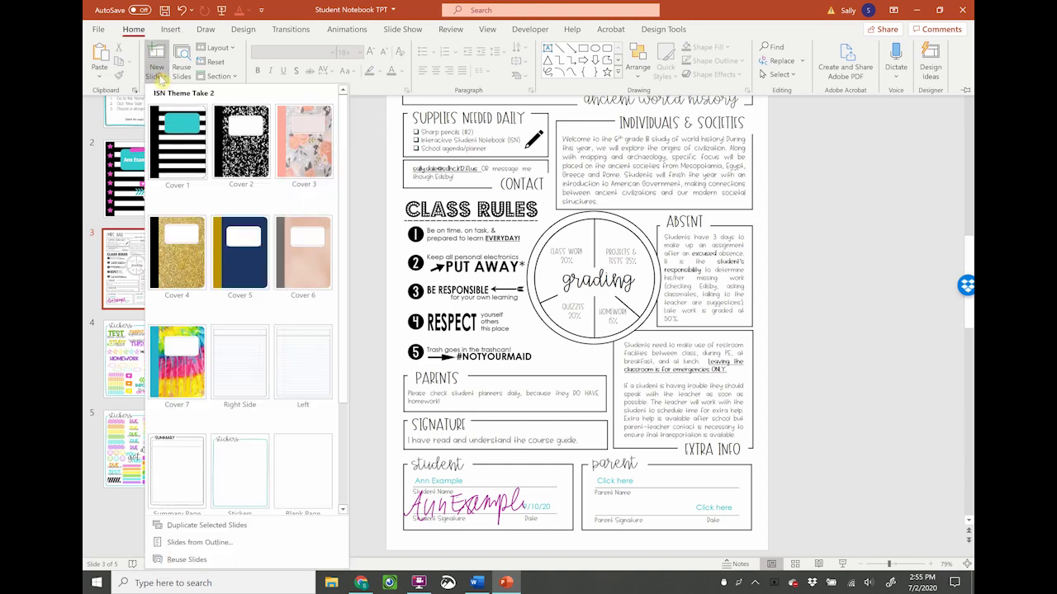
pyautogui.click(255, 370)
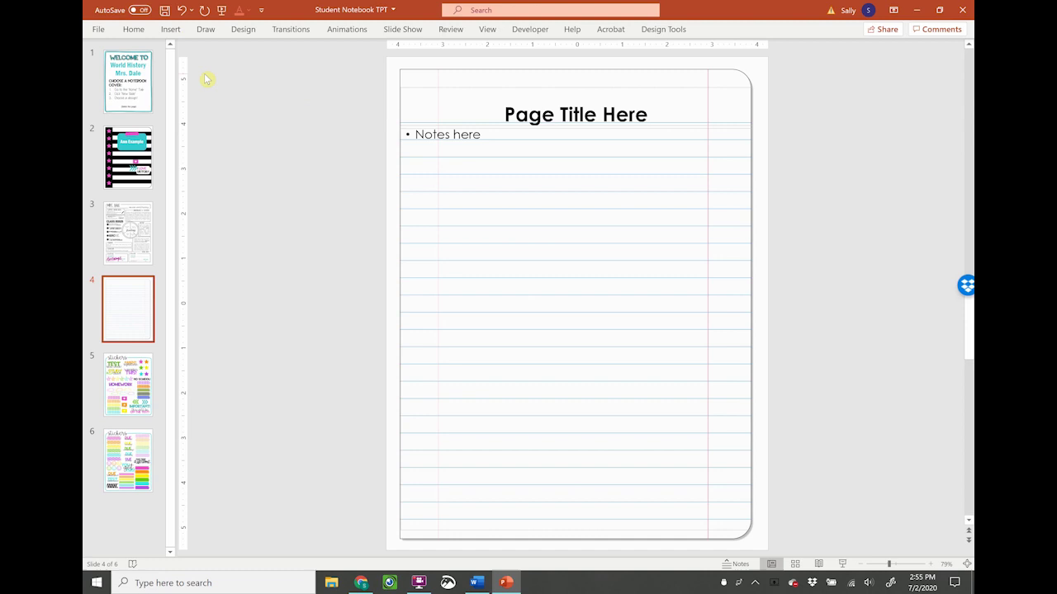
# Step: Look through the other page layouts available for new slides without adding one
pyautogui.click(141, 31)
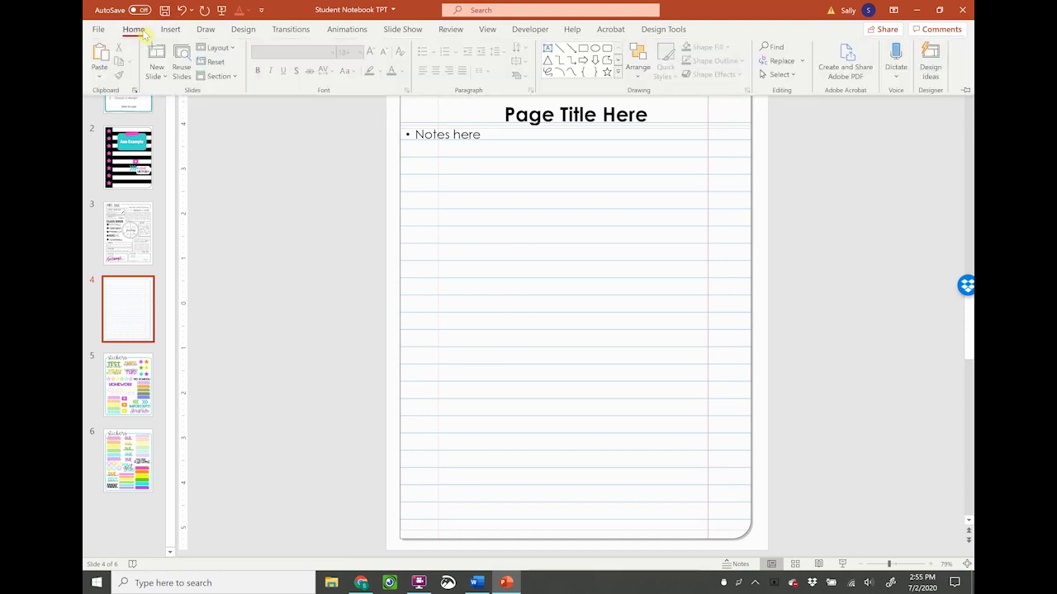
pyautogui.click(160, 75)
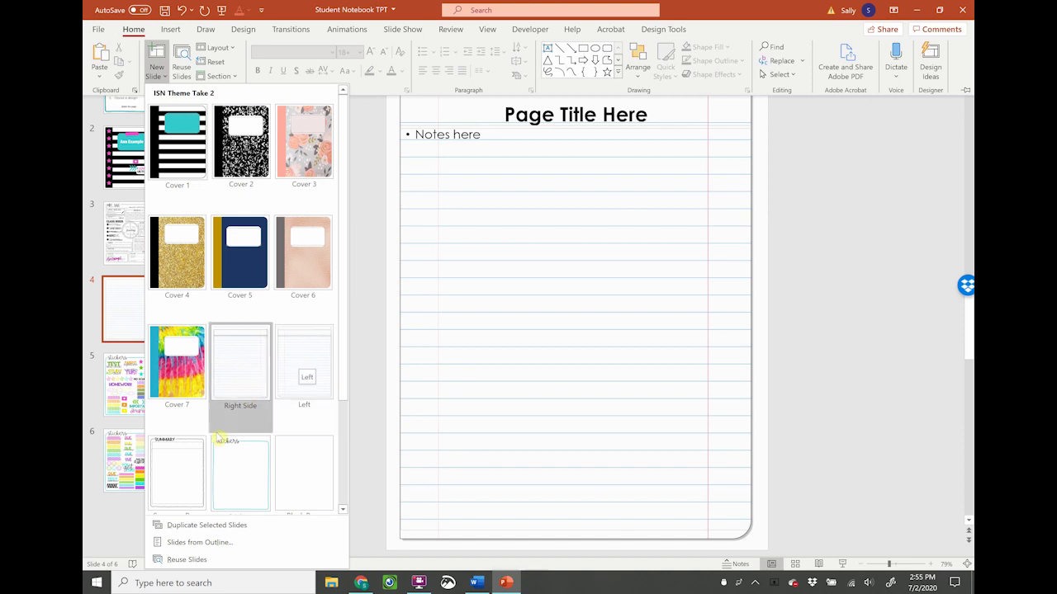
pyautogui.scroll(-3, 319, 437)
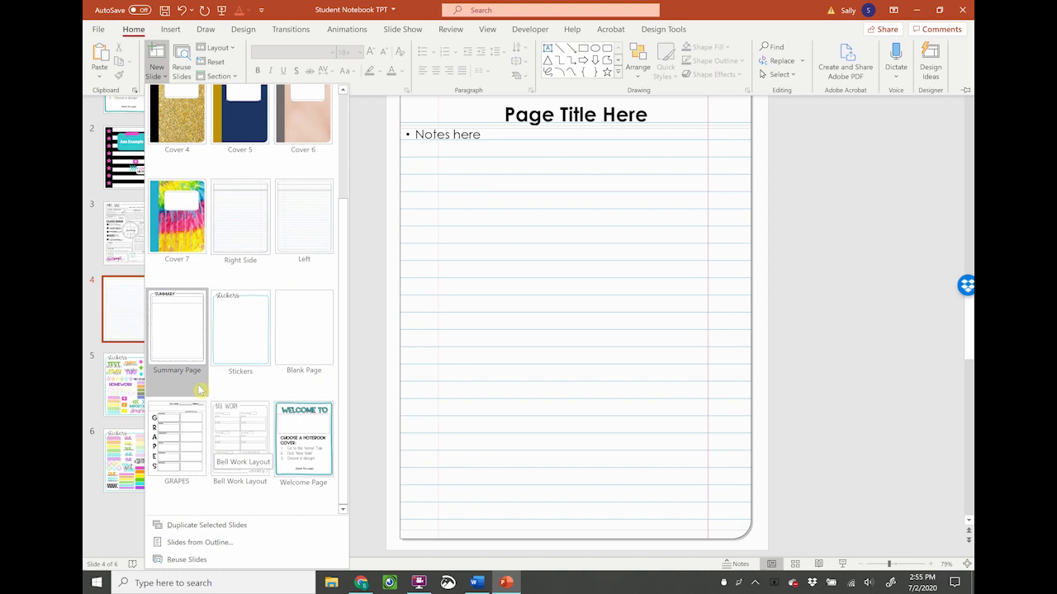
pyautogui.click(521, 312)
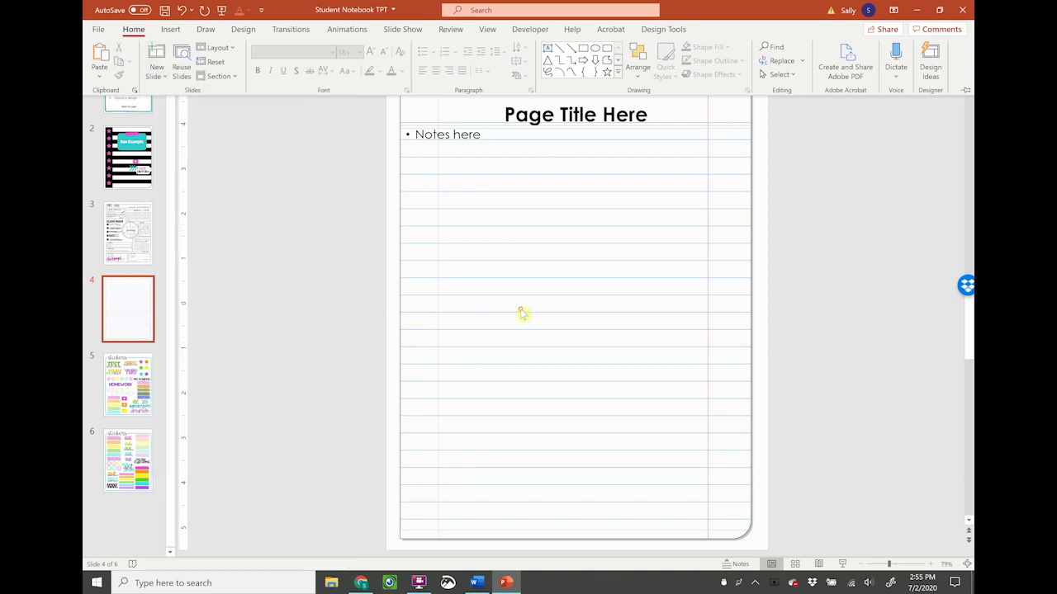
pyautogui.scroll(2, 523, 317)
pyautogui.scroll(-2, 524, 318)
pyautogui.click(966, 326)
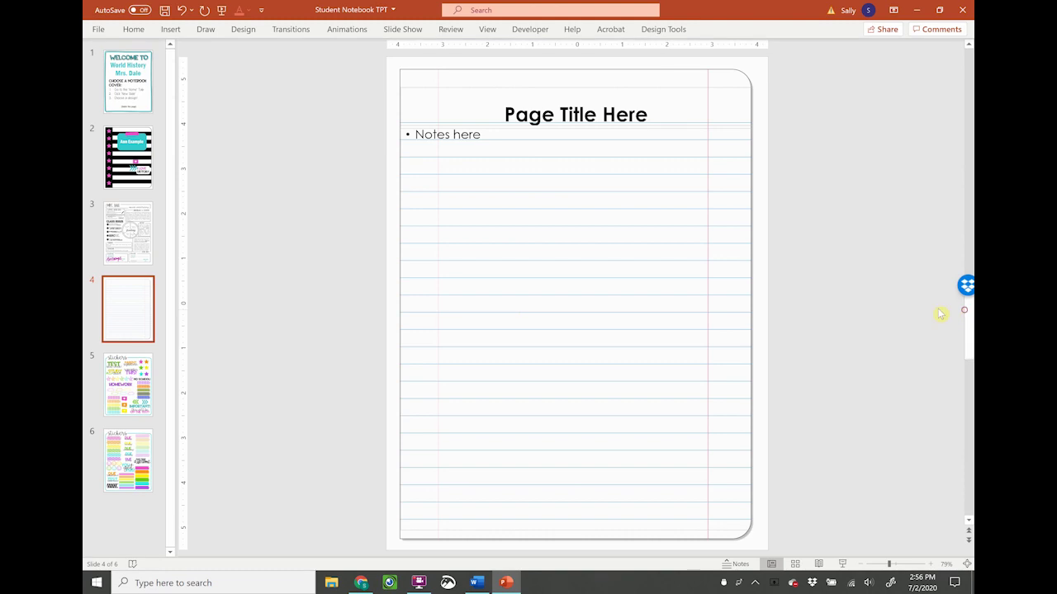
# Step: Title the new lined page "Ancient Greece" and place the cursor in its notes area
pyautogui.click(527, 112)
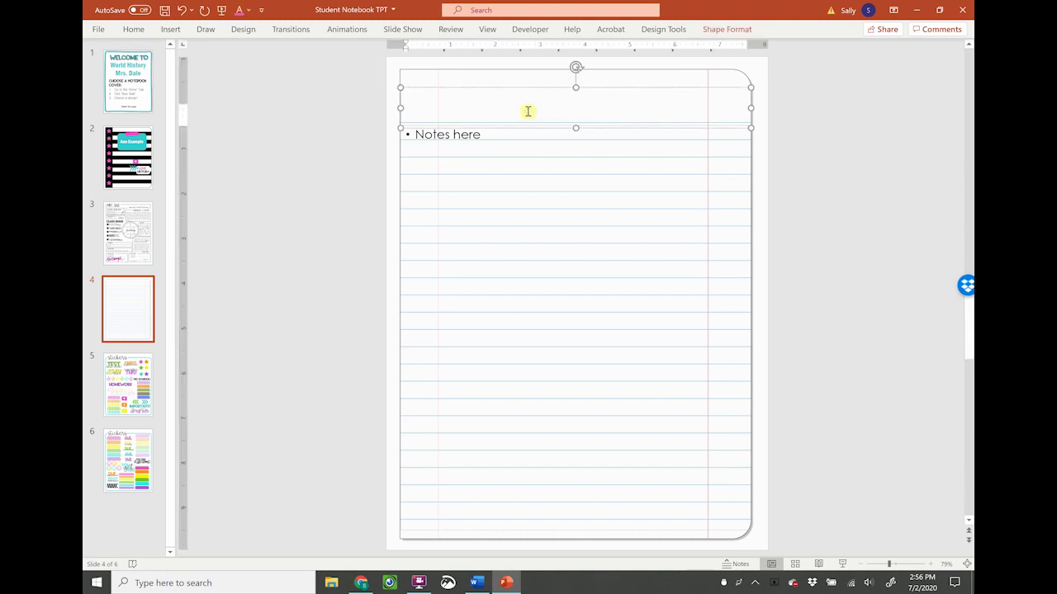
pyautogui.write('Ancient Greece')
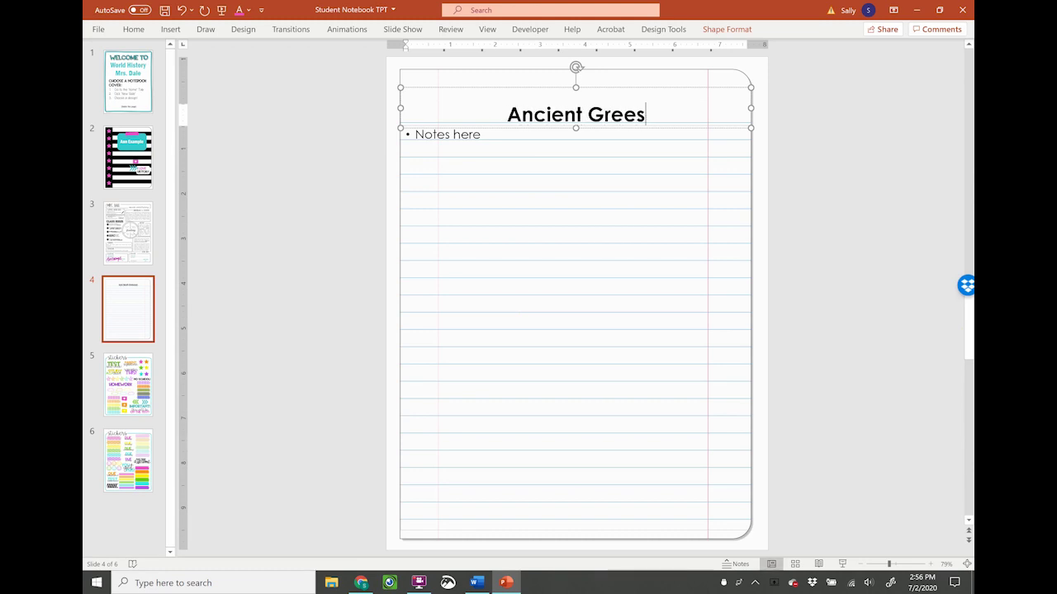
pyautogui.click(469, 136)
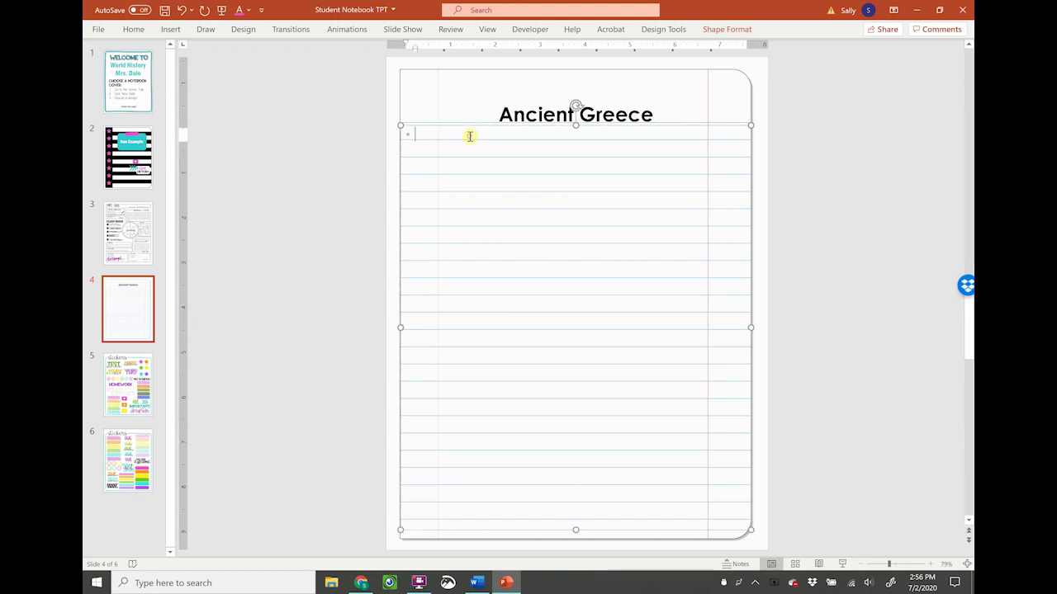
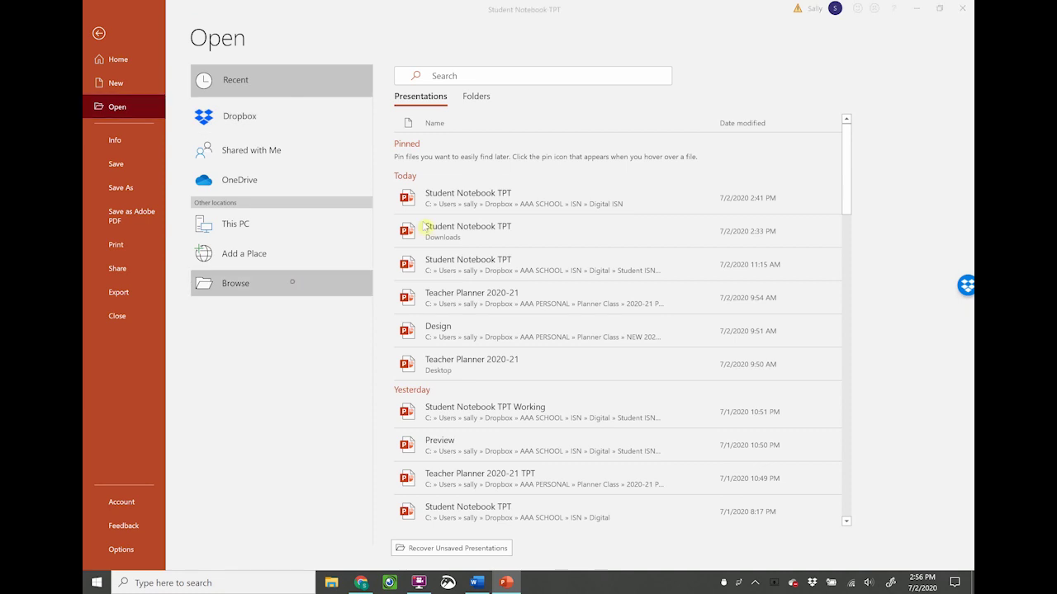
pyautogui.scroll(5, 239, 206)
pyautogui.click(217, 189)
pyautogui.doubleClick(316, 104)
pyautogui.doubleClick(376, 104)
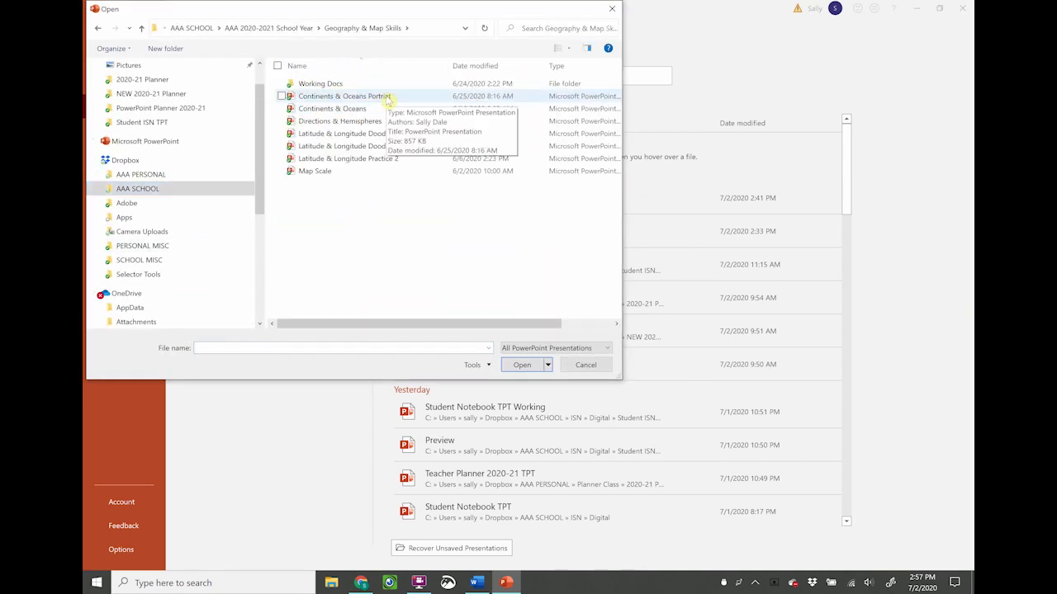
pyautogui.doubleClick(387, 97)
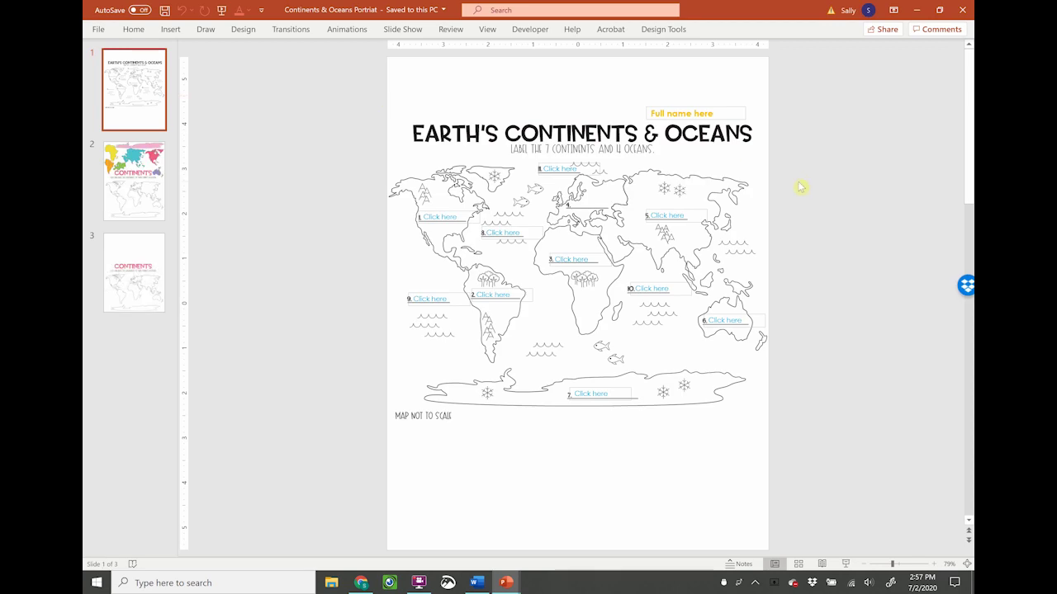
pyautogui.click(962, 9)
# Step: Open the "Golden Age of Athens Color Notes" presentation from the Ancient Greece folder under AAA 2020-2021 School Year and go to its second slide
pyautogui.click(97, 29)
pyautogui.click(117, 107)
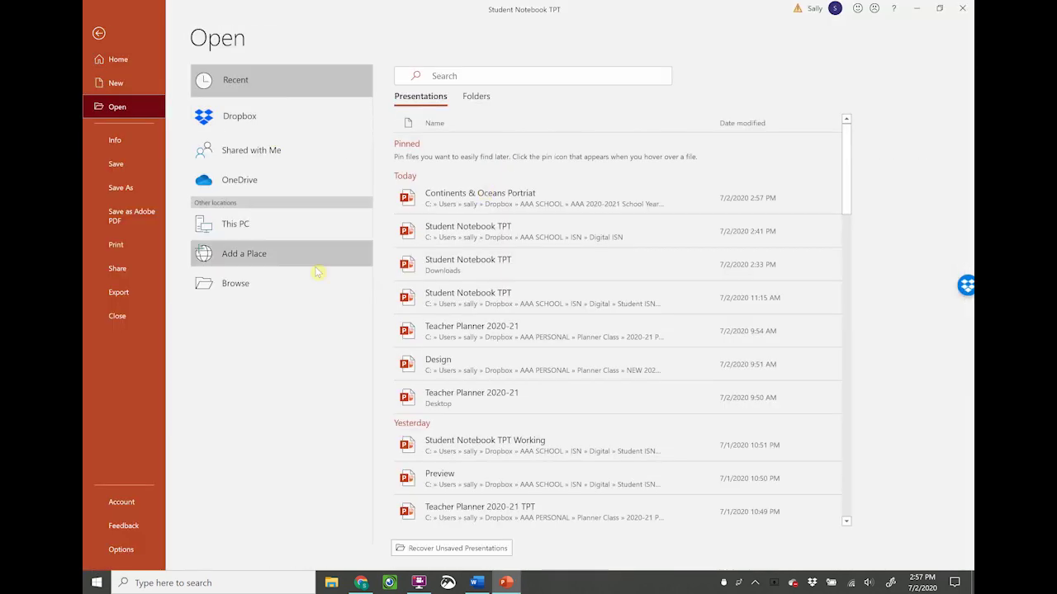
pyautogui.click(240, 349)
pyautogui.scroll(2, 217, 165)
pyautogui.scroll(3, 217, 165)
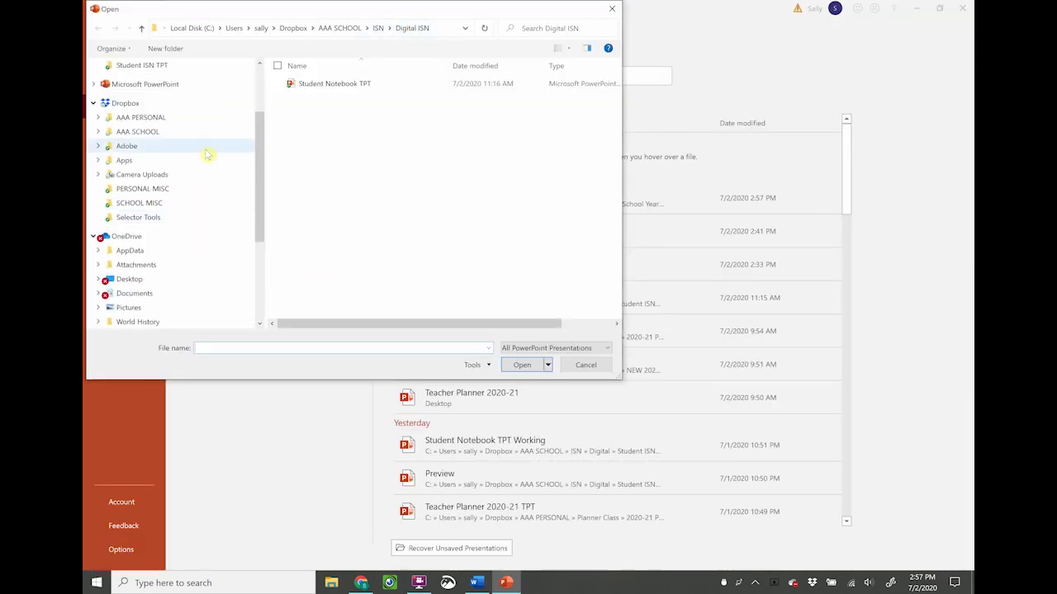
pyautogui.click(137, 131)
pyautogui.doubleClick(318, 99)
pyautogui.doubleClick(306, 95)
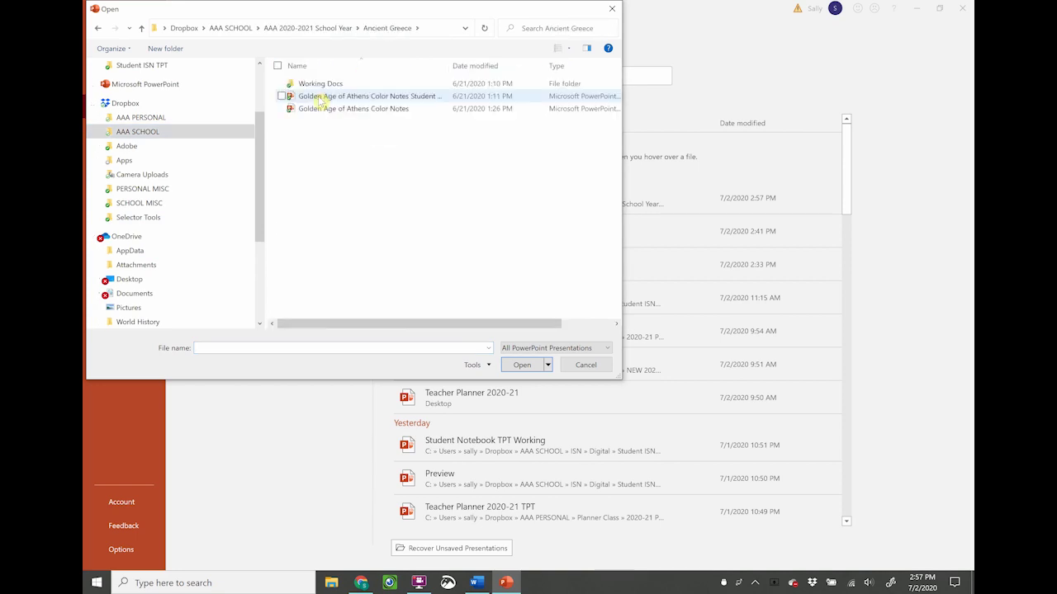
pyautogui.doubleClick(295, 109)
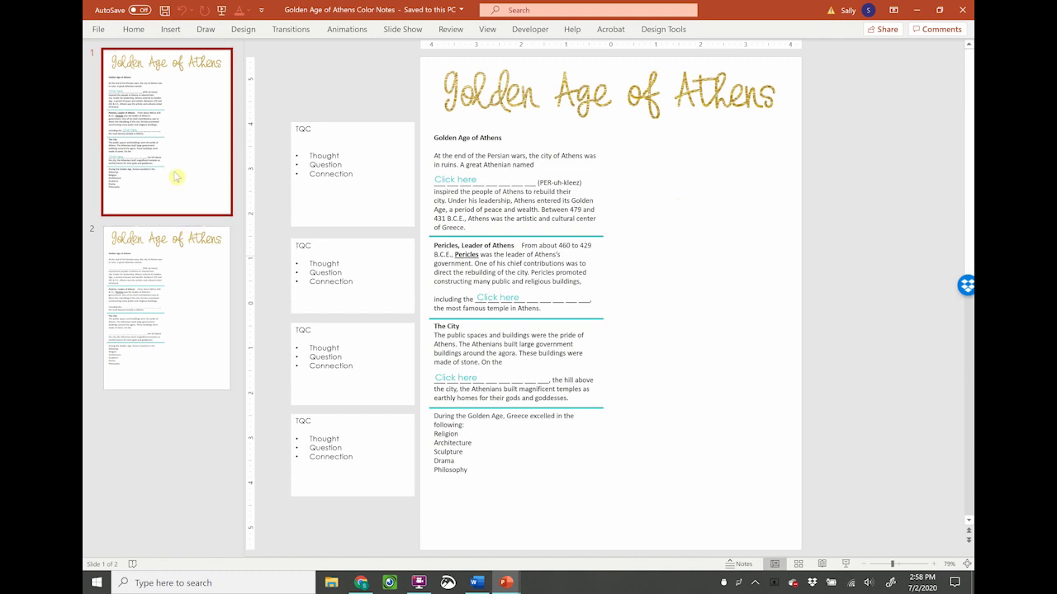
pyautogui.click(137, 302)
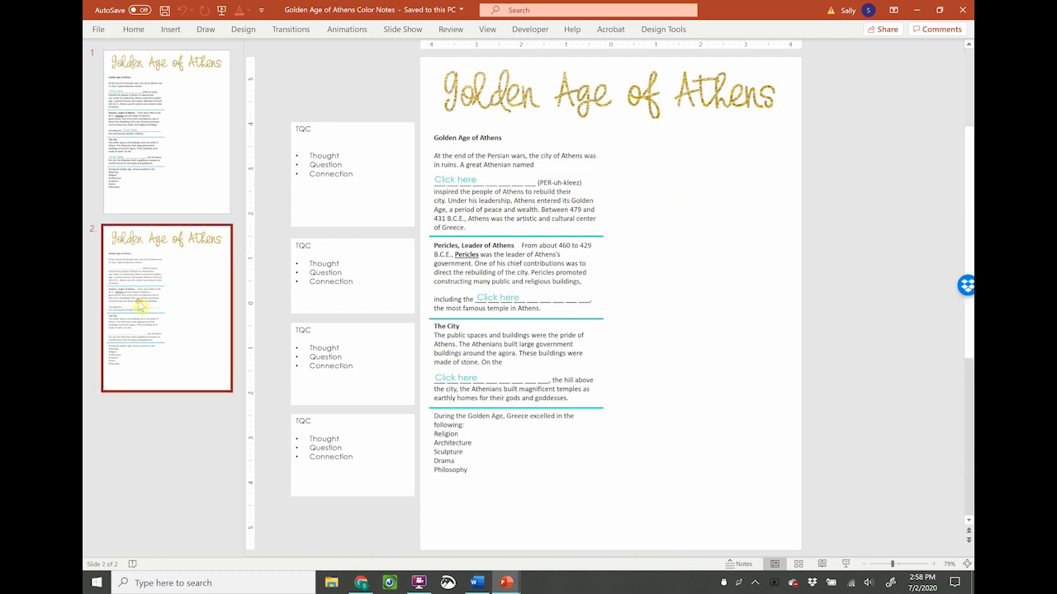
# Step: Inspect the body text and title boxes on the second Golden Age of Athens slide and return to the first slide
pyautogui.click(484, 246)
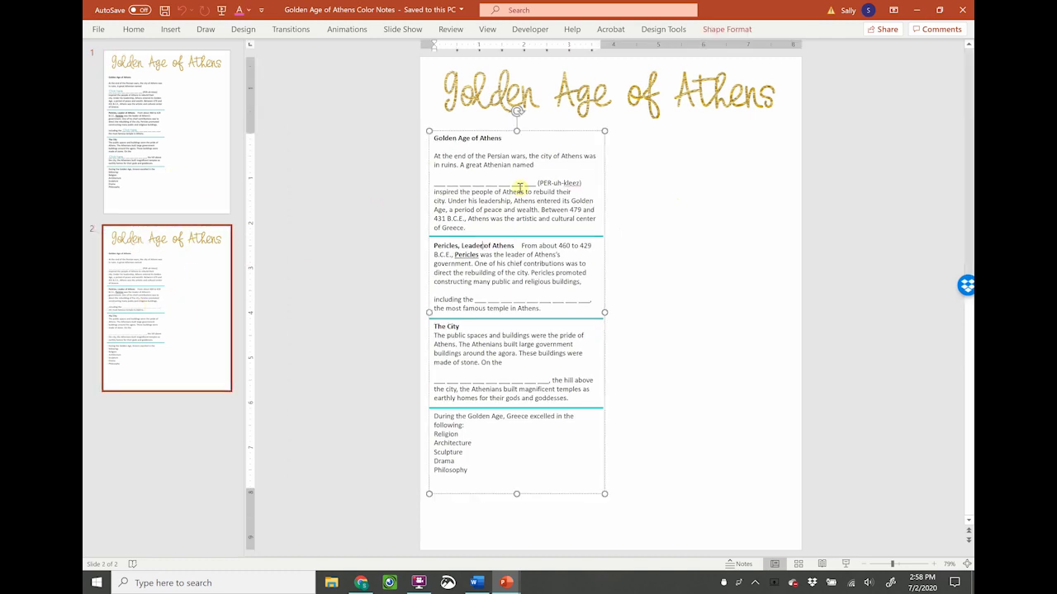
pyautogui.click(695, 110)
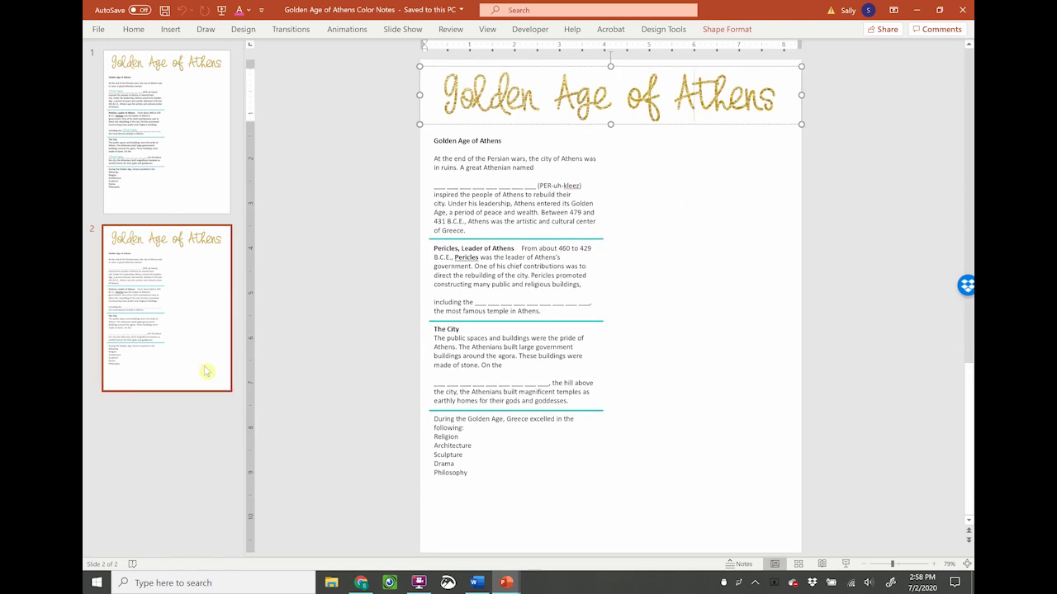
pyautogui.click(175, 142)
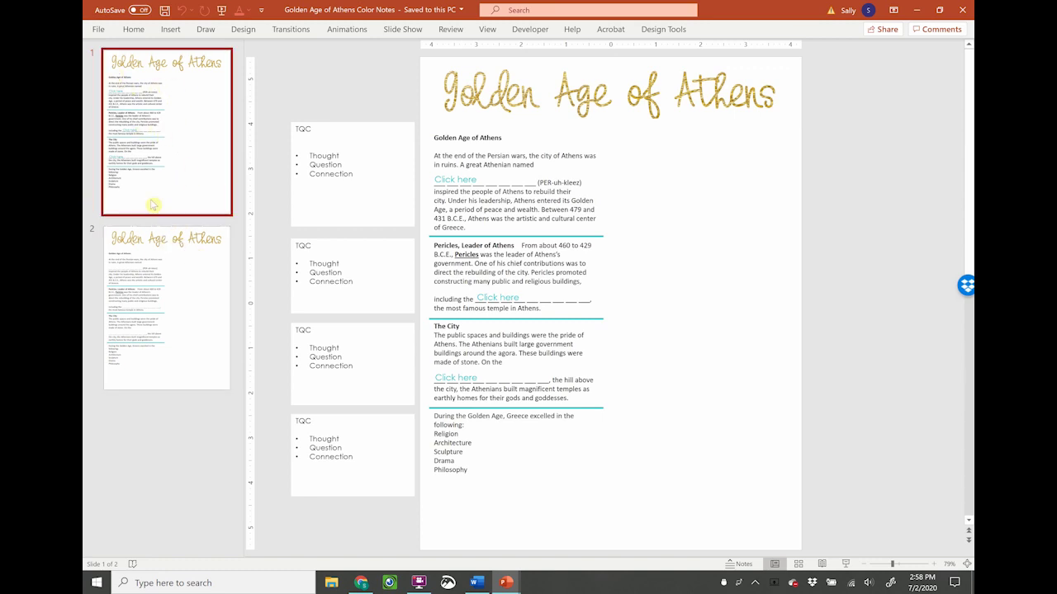
# Step: Copy the first Golden Age of Athens slide and return to the Student Notebook TPT presentation
pyautogui.click(183, 122)
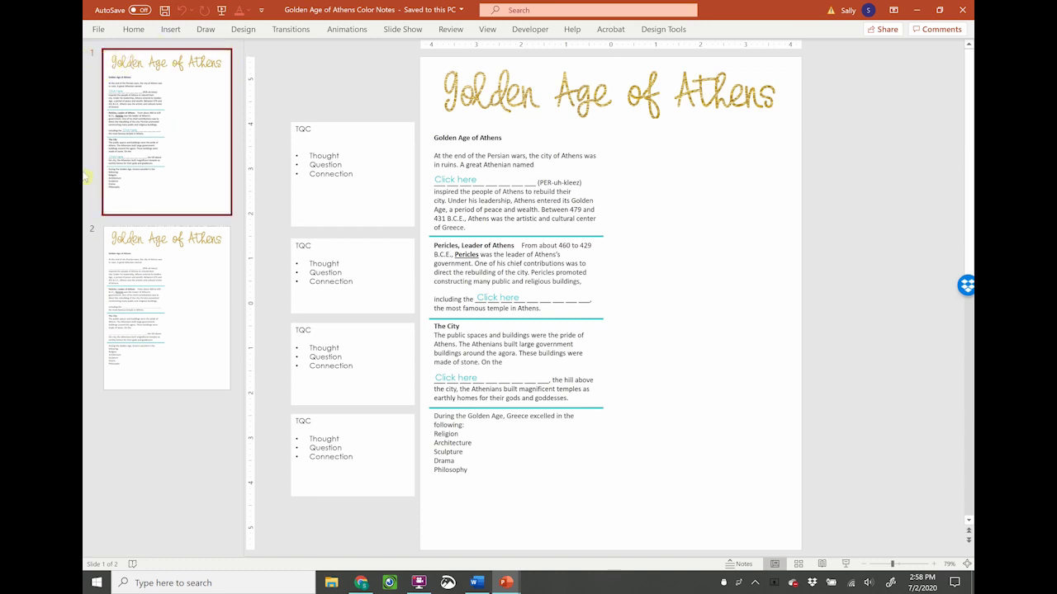
pyautogui.click(190, 289)
pyautogui.click(177, 154)
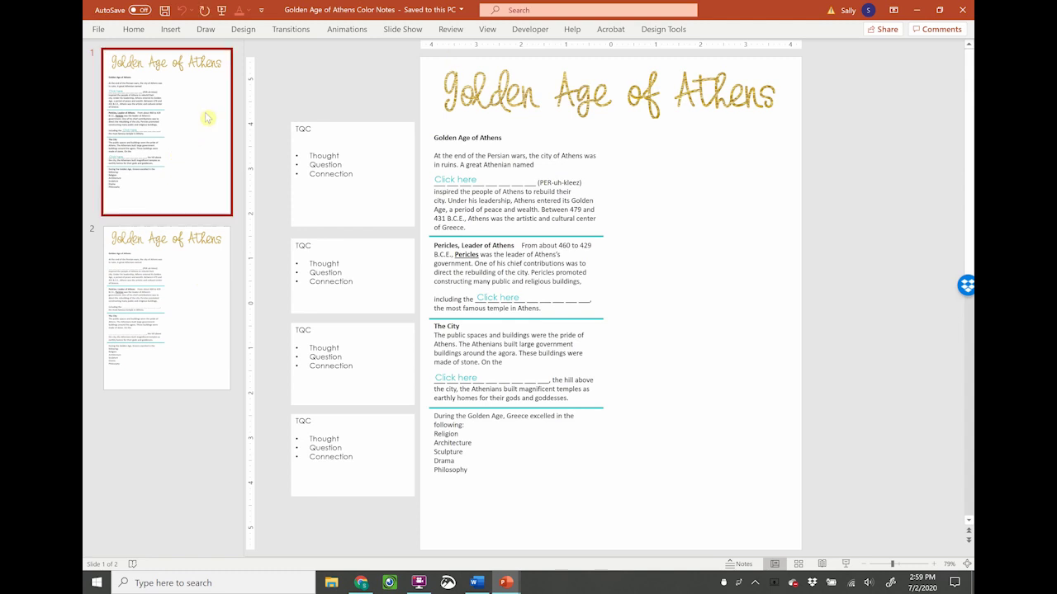
pyautogui.rightClick(191, 139)
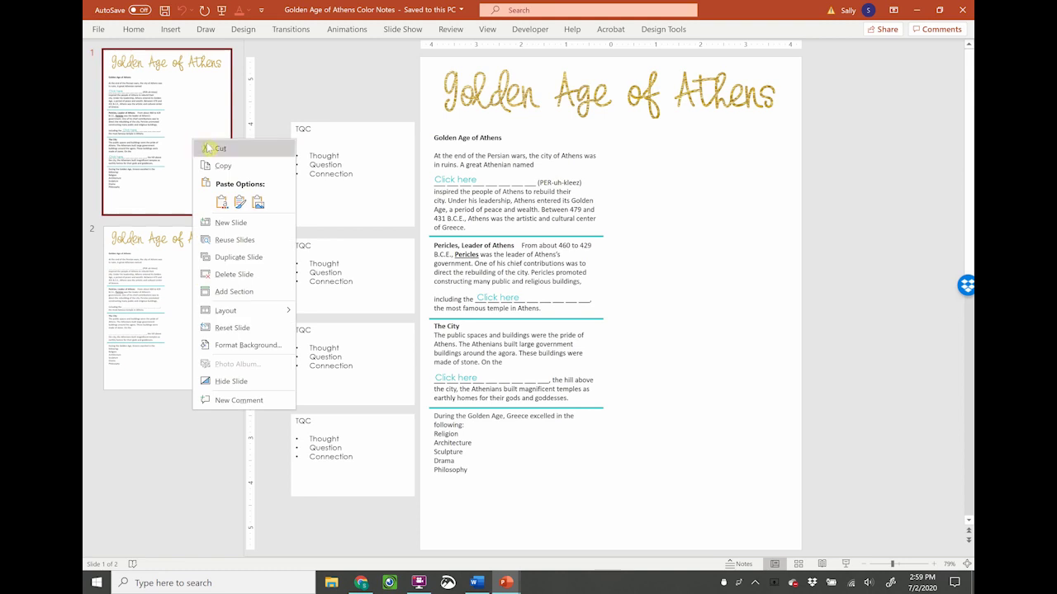
pyautogui.click(280, 94)
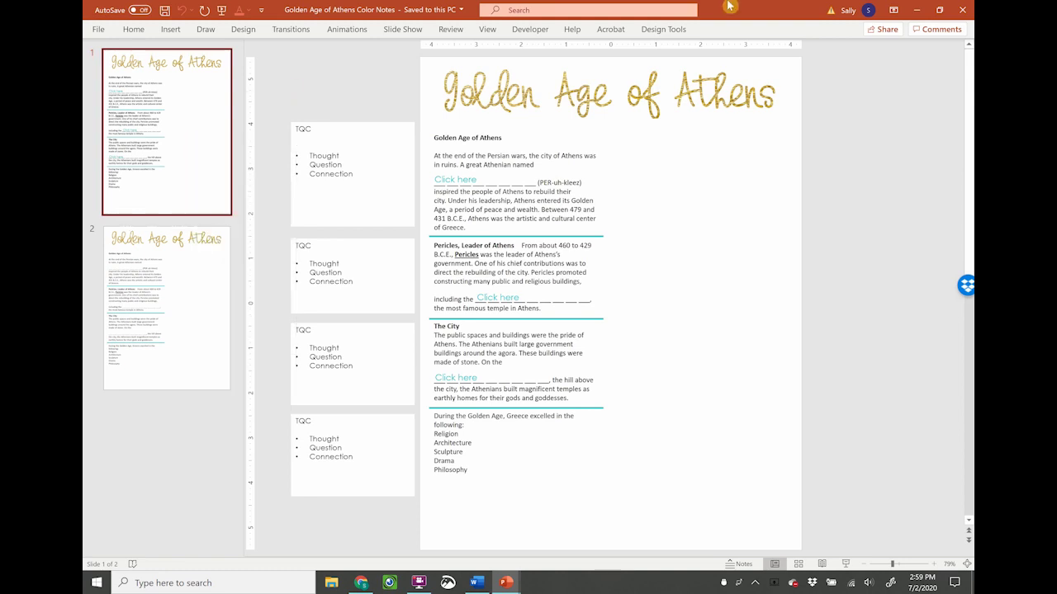
pyautogui.click(917, 12)
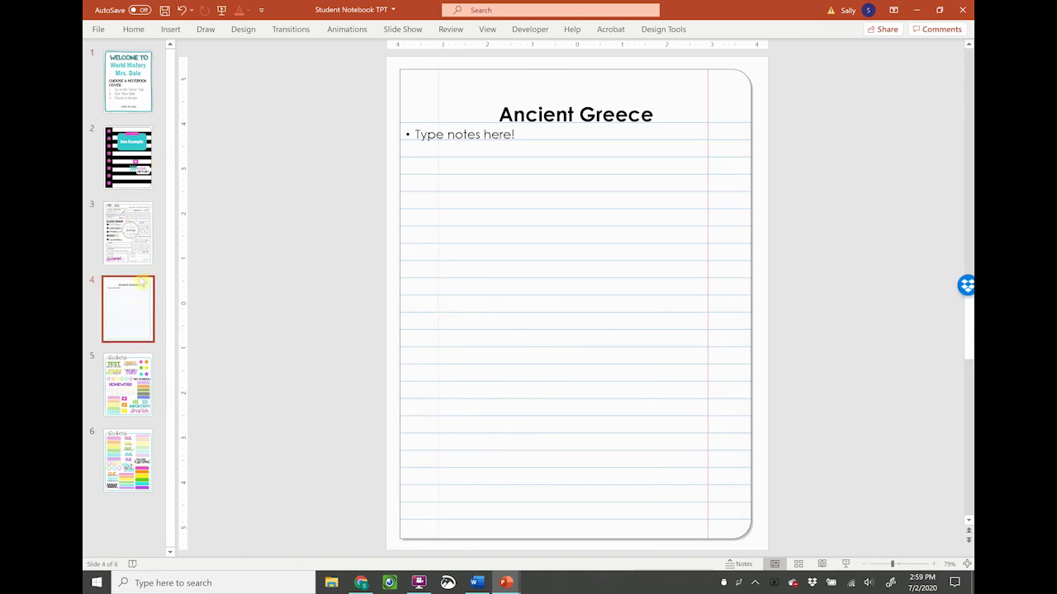
# Step: Paste the copied Golden Age of Athens slide between the Ancient Greece page and the first stickers page, keeping its source formatting
pyautogui.click(132, 503)
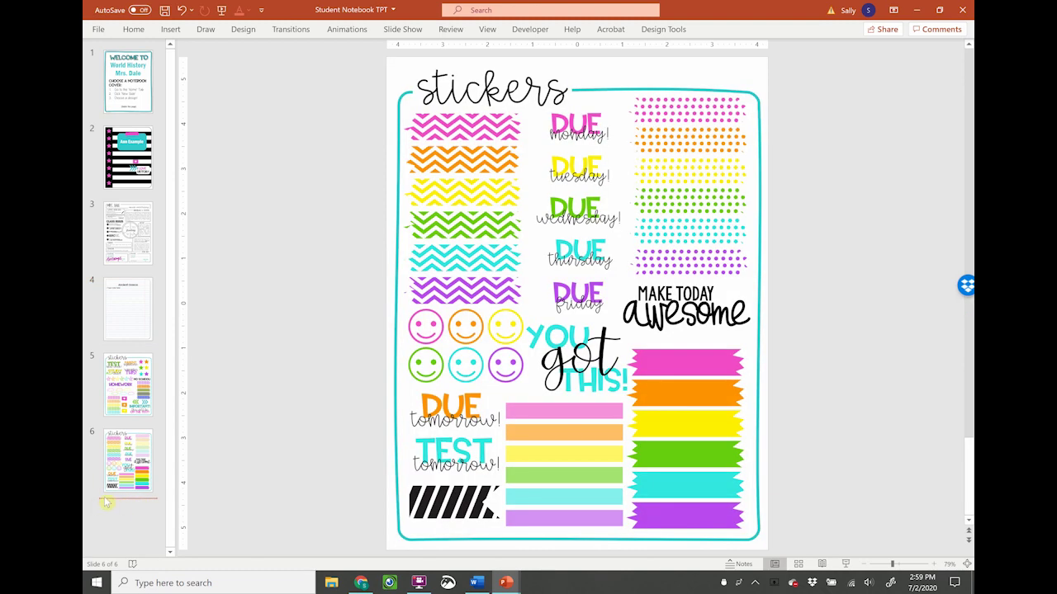
pyautogui.click(100, 342)
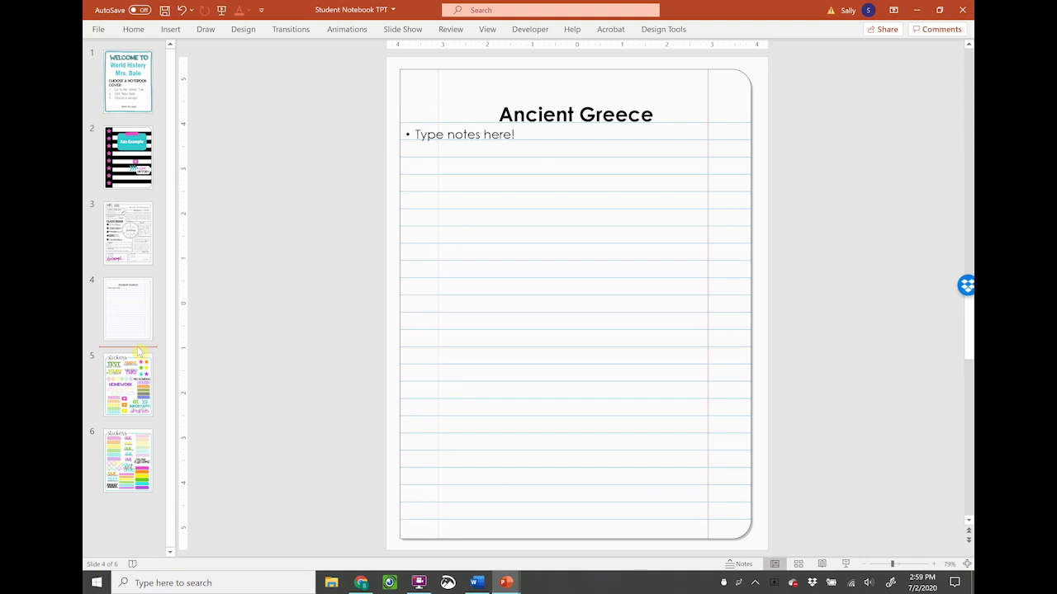
pyautogui.rightClick(140, 350)
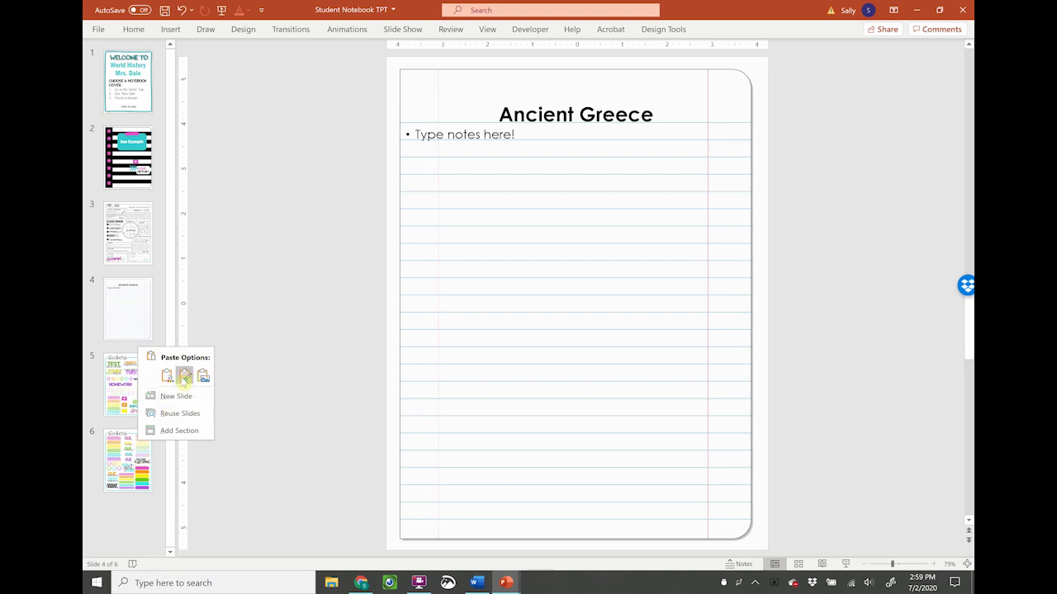
pyautogui.click(185, 377)
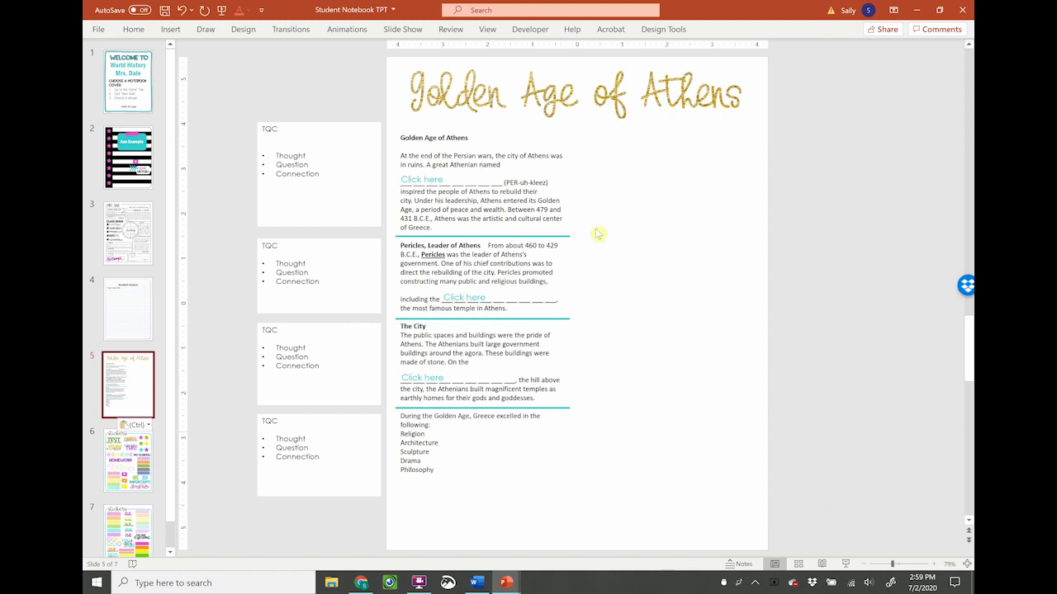
# Step: Try pasting the slide again after the Ancient Greece page with the destination theme, and delete that extra copy
pyautogui.click(120, 348)
pyautogui.hotkey('ctrl', 'v')
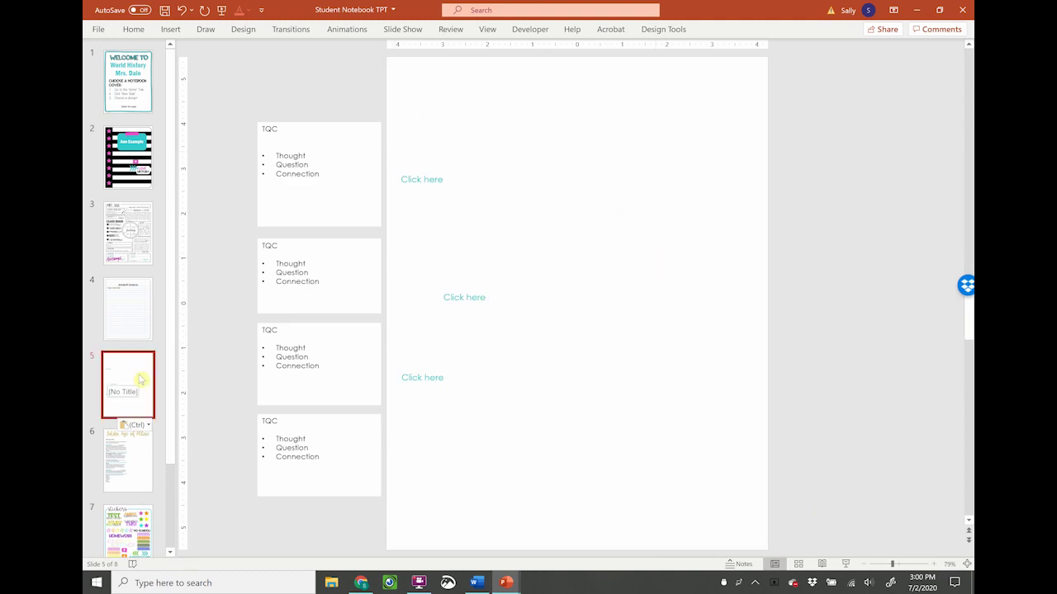
pyautogui.press('Delete')
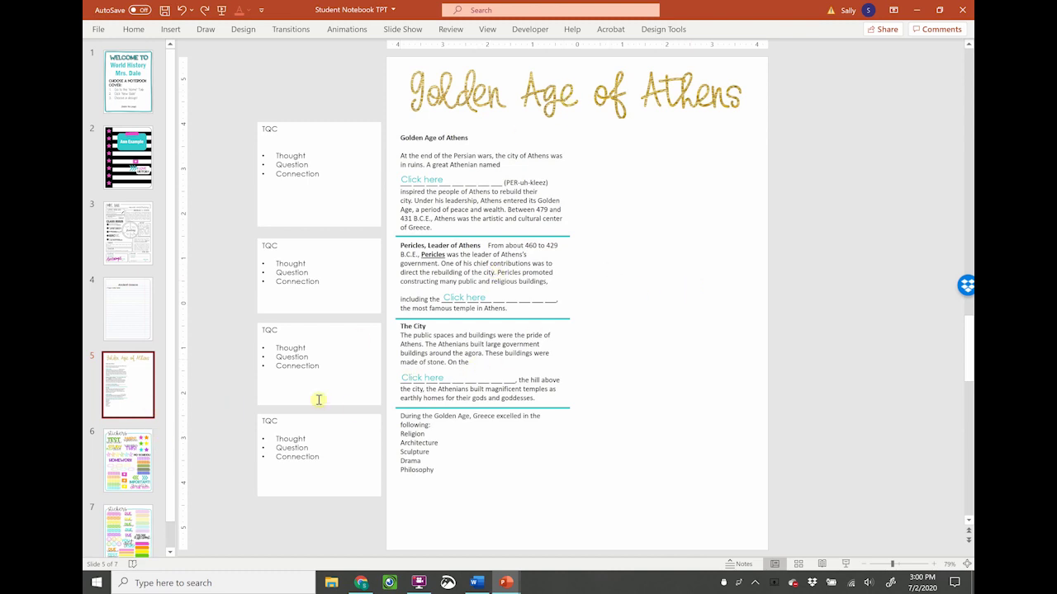
# Step: Bring up previews of the open Student Notebook TPT and Golden Age of Athens Color Notes windows
pyautogui.moveTo(505, 582)
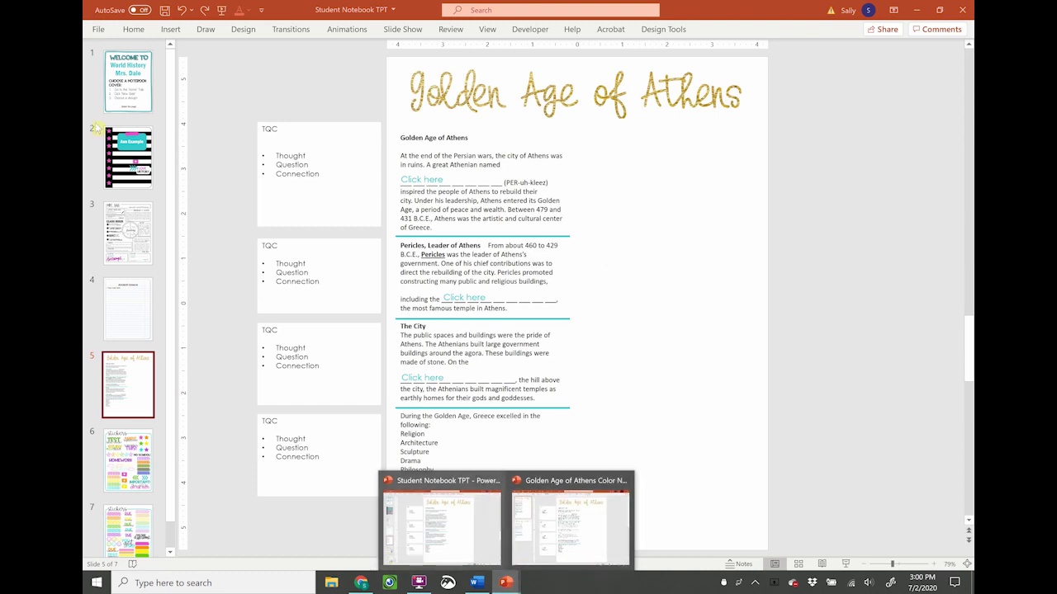